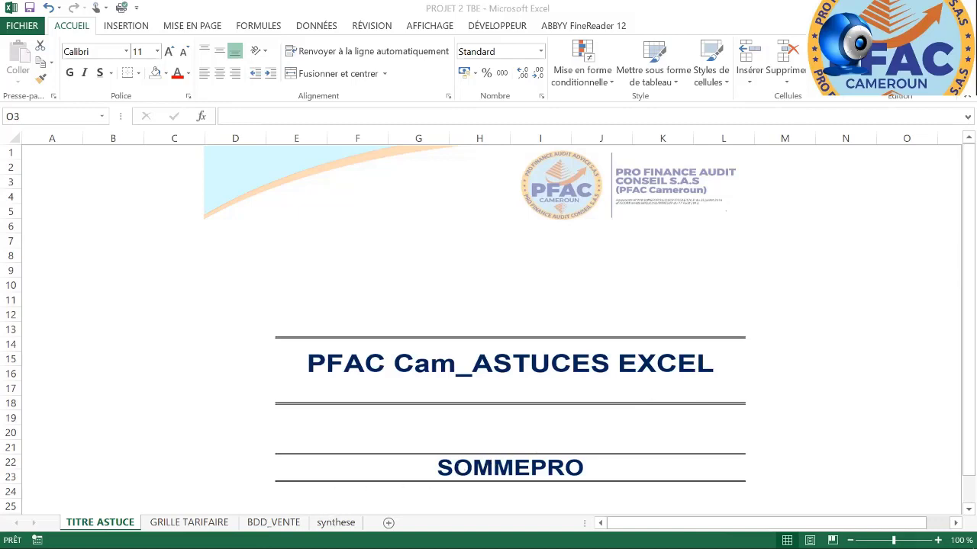
Examine the sales records on the BDD_VENTE sheet, including the LOCAL CLI and MONTANT columns.
{"action": "key", "text": "ctrl+Page_Down"}
{"action": "key", "text": "ctrl+Page_Down"}
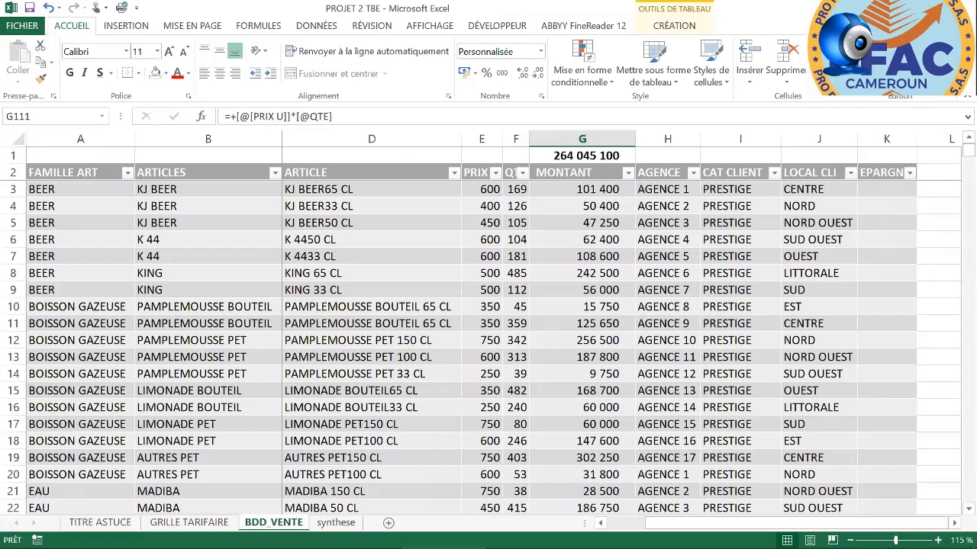
{"action": "scroll", "coordinate": [648, 417], "scroll_direction": "down", "scroll_amount": 1}
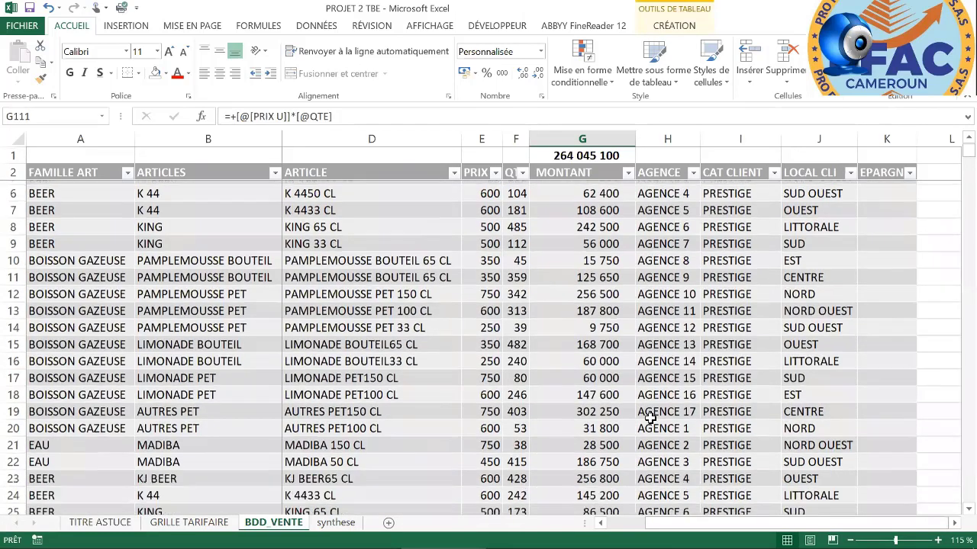
{"action": "scroll", "coordinate": [650, 418], "scroll_direction": "up", "scroll_amount": 1}
{"action": "scroll", "coordinate": [809, 367], "scroll_direction": "down", "scroll_amount": 1}
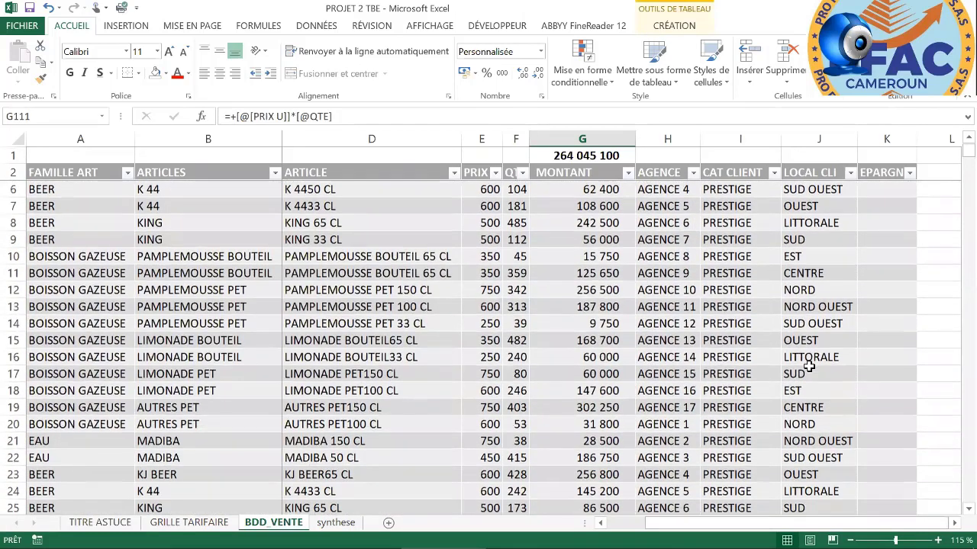
{"action": "scroll", "coordinate": [808, 367], "scroll_direction": "up", "scroll_amount": 1}
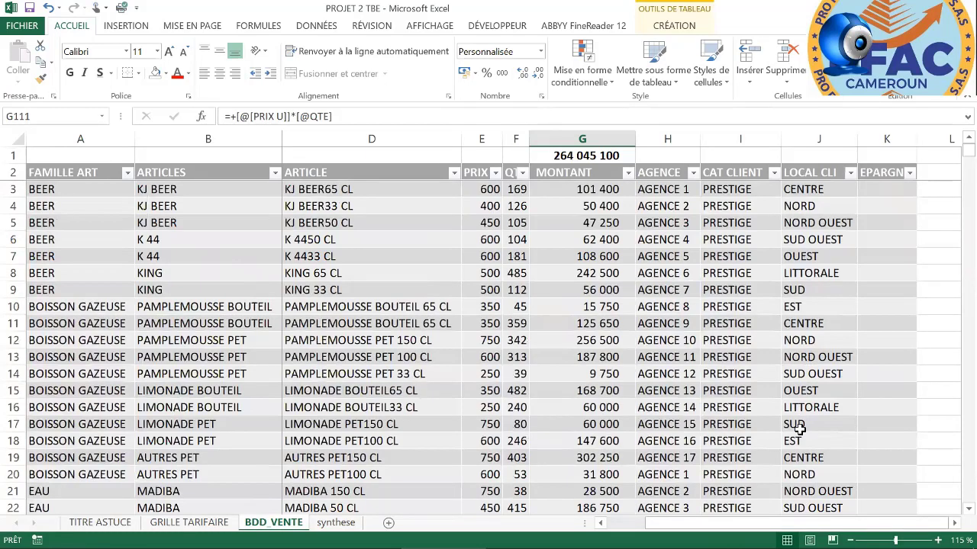
Start a SOMMEPROD formula in cell E3 of the synthese sheet, the MONTANT cell for CENTRE.
{"action": "left_click", "coordinate": [335, 523]}
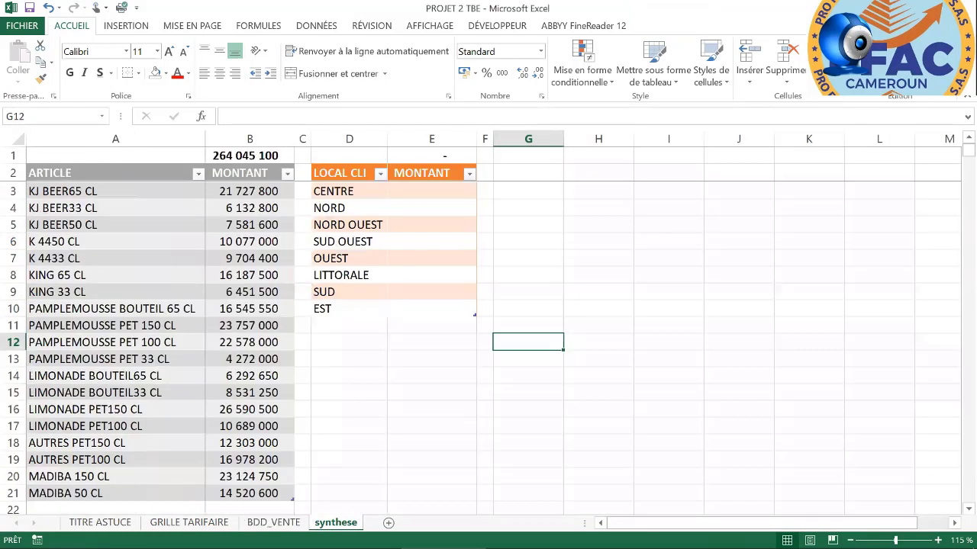
{"action": "left_click", "coordinate": [443, 192]}
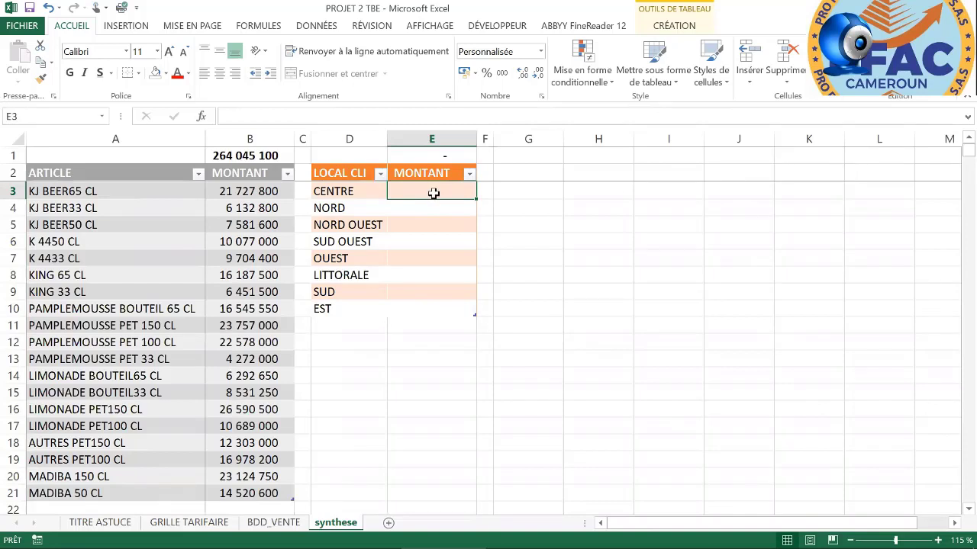
{"action": "type", "text": "="}
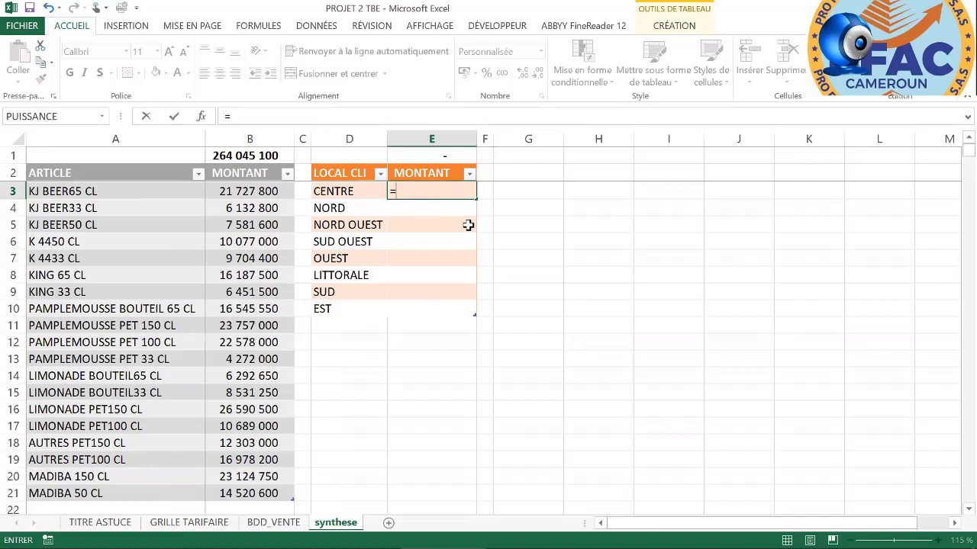
{"action": "type", "text": "s"}
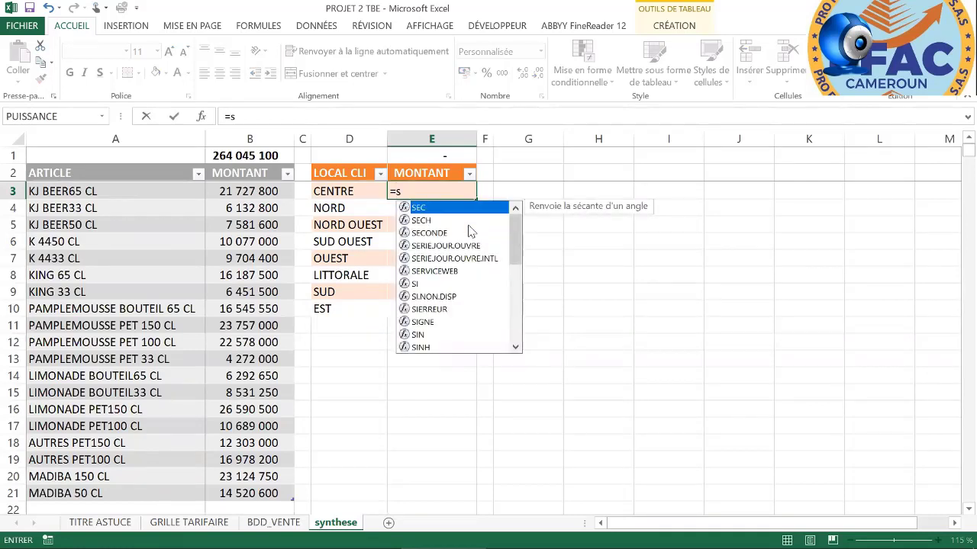
{"action": "type", "text": "omm"}
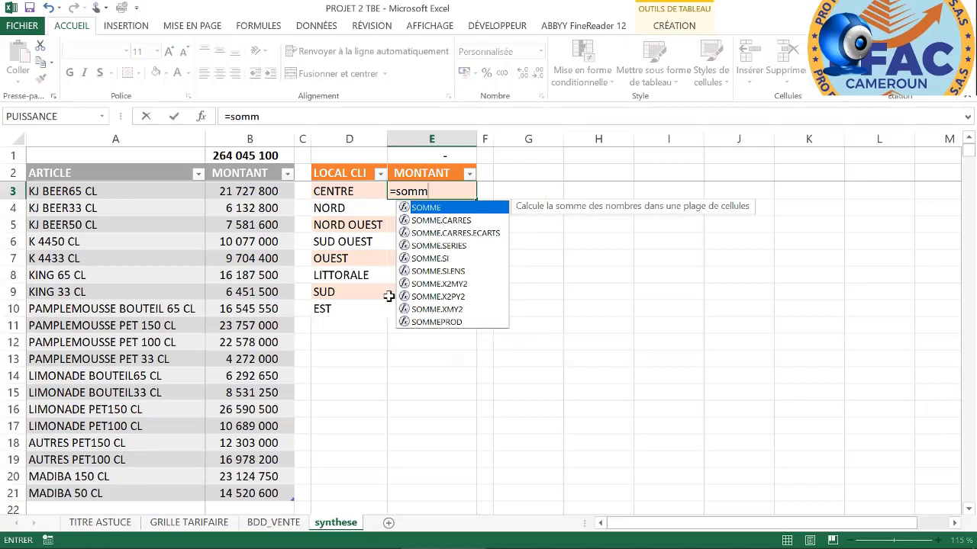
{"action": "left_click", "coordinate": [440, 322]}
{"action": "key", "text": "Tab"}
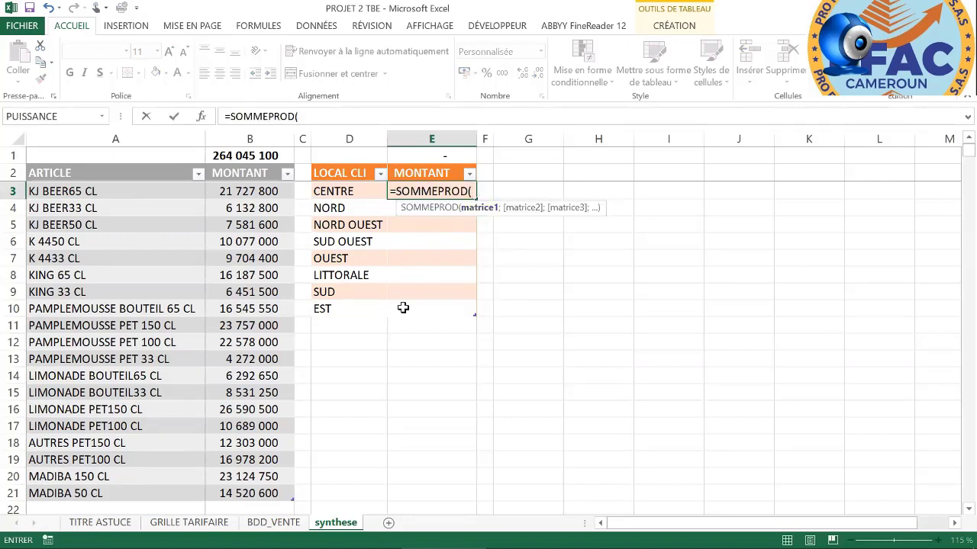
Add the parenthesised condition (BDD_VENTE[LOCAL CLI]=[@[LOCAL CLI]]) to the E3 formula, comparing the sales table's locality column with D3.
{"action": "left_click", "coordinate": [279, 523]}
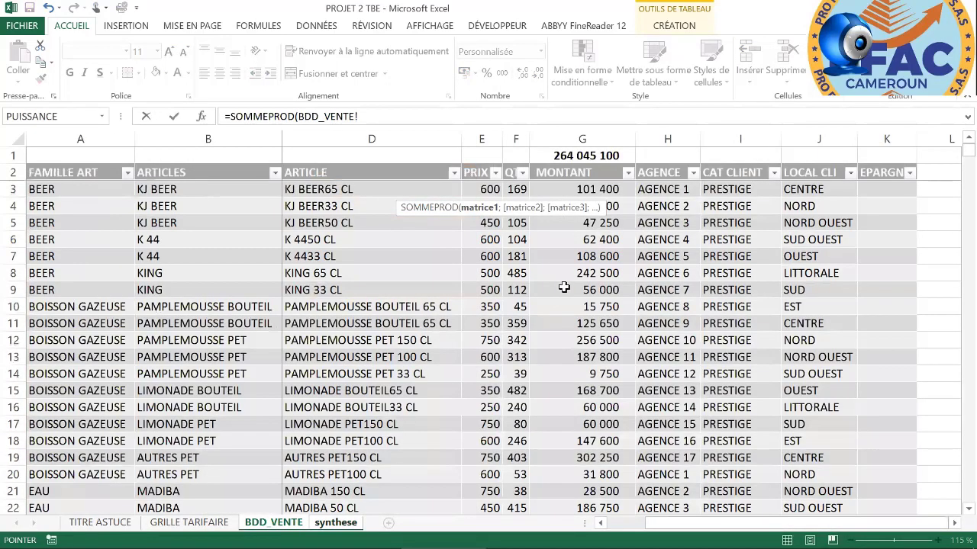
{"action": "left_click", "coordinate": [818, 163]}
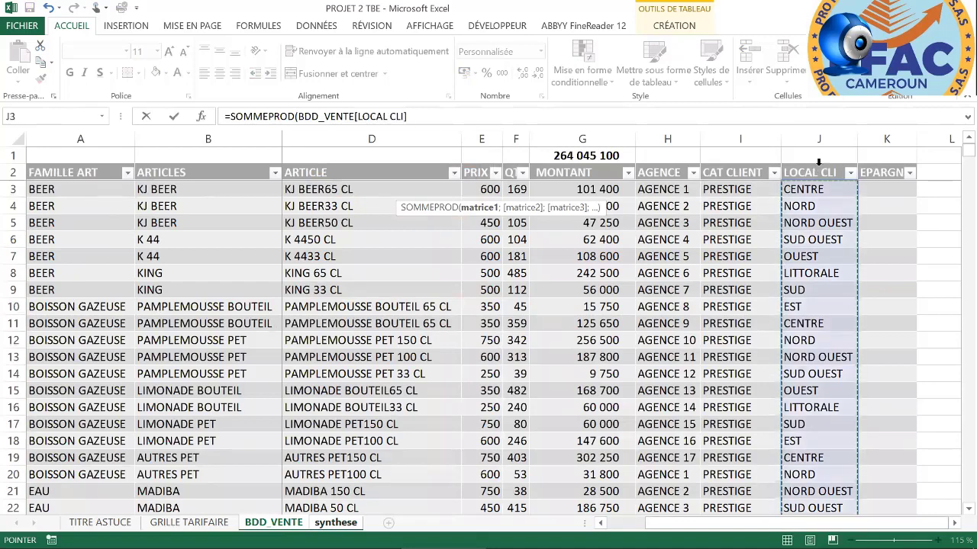
{"action": "type", "text": "="}
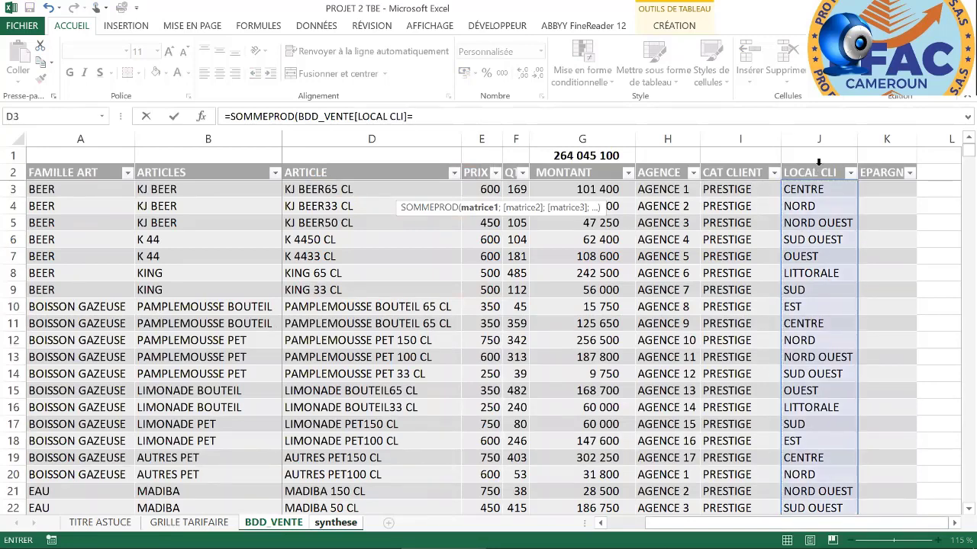
{"action": "left_click", "coordinate": [347, 523]}
{"action": "left_click", "coordinate": [345, 192]}
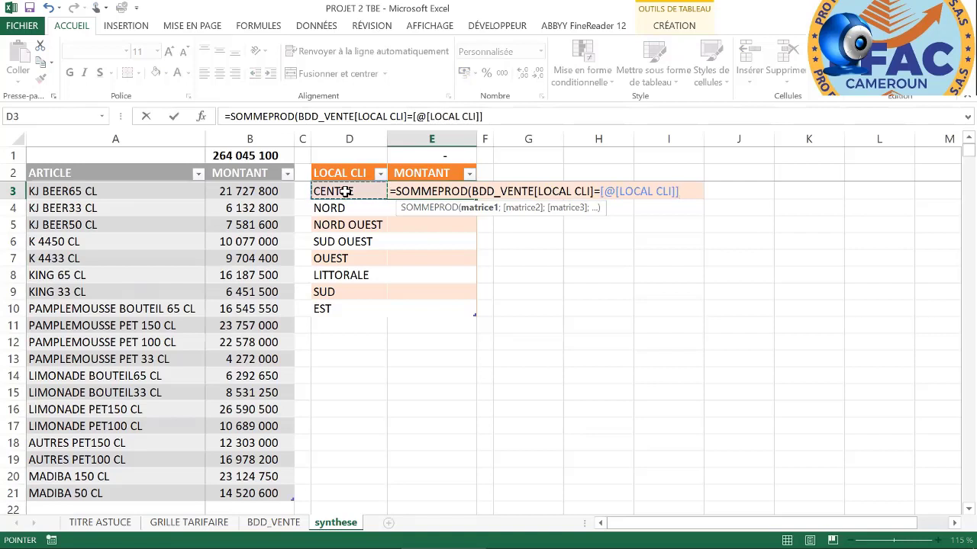
{"action": "type", "text": ")"}
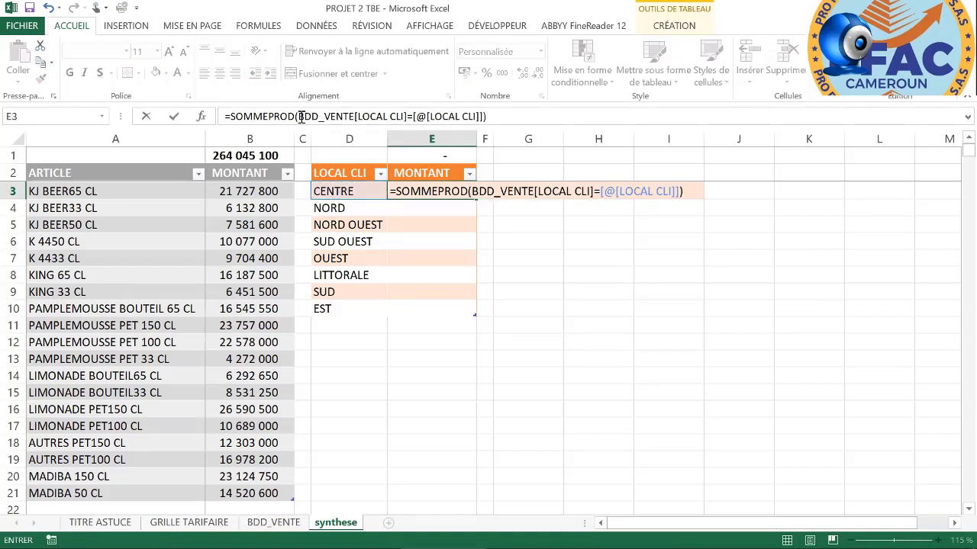
{"action": "left_click", "coordinate": [303, 118]}
{"action": "type", "text": "("}
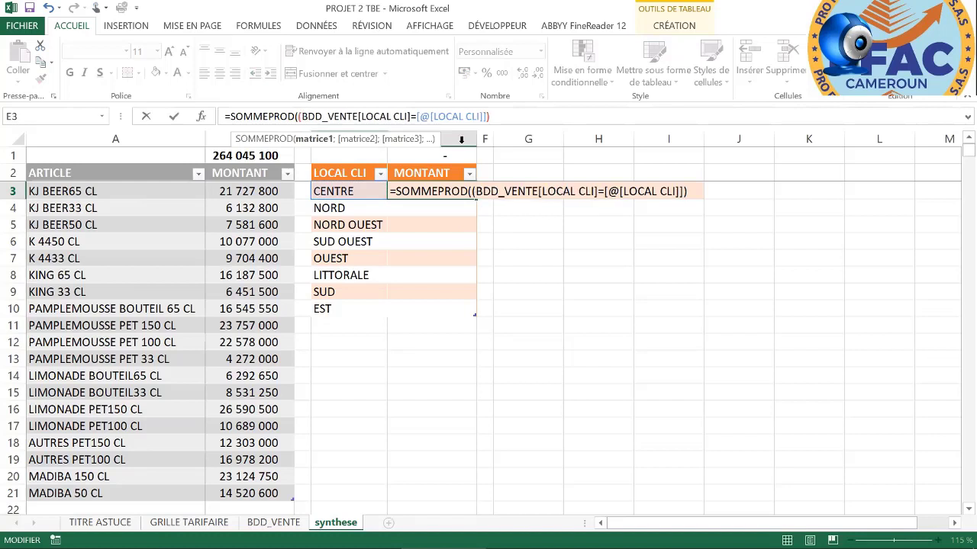
Multiply the condition by (BDD_VENTE[MONTANT]), close the SOMMEPROD formula and enter it in E3.
{"action": "left_click", "coordinate": [500, 118]}
{"action": "type", "text": "*"}
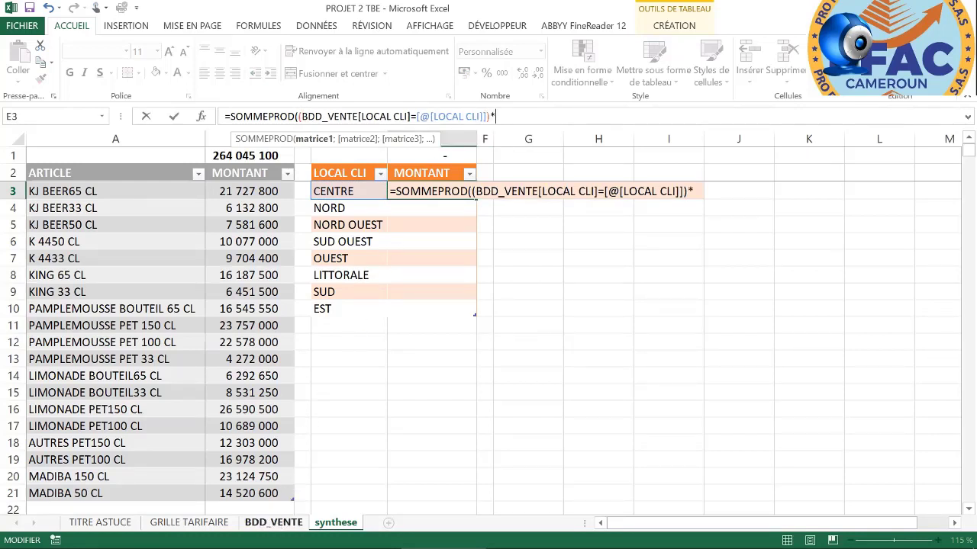
{"action": "left_click", "coordinate": [273, 522]}
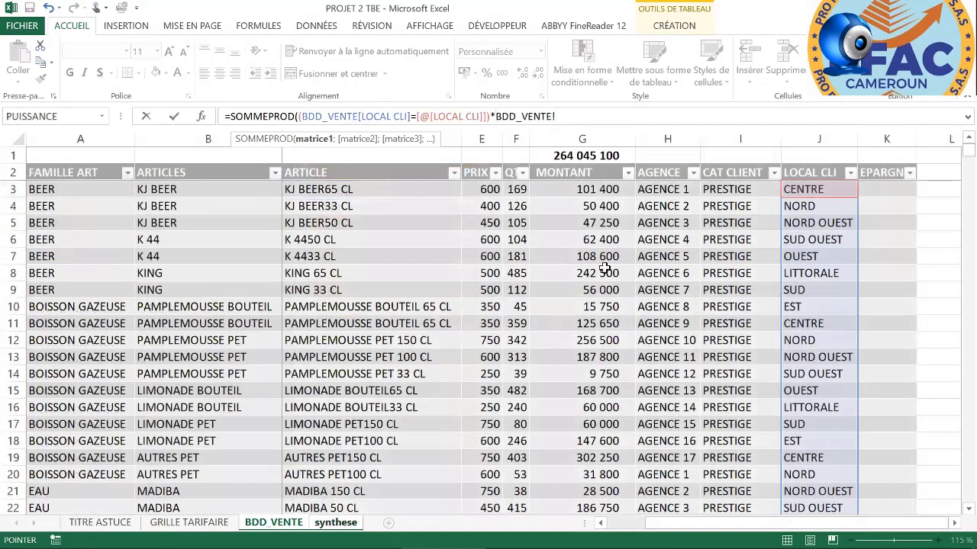
{"action": "left_click", "coordinate": [586, 164]}
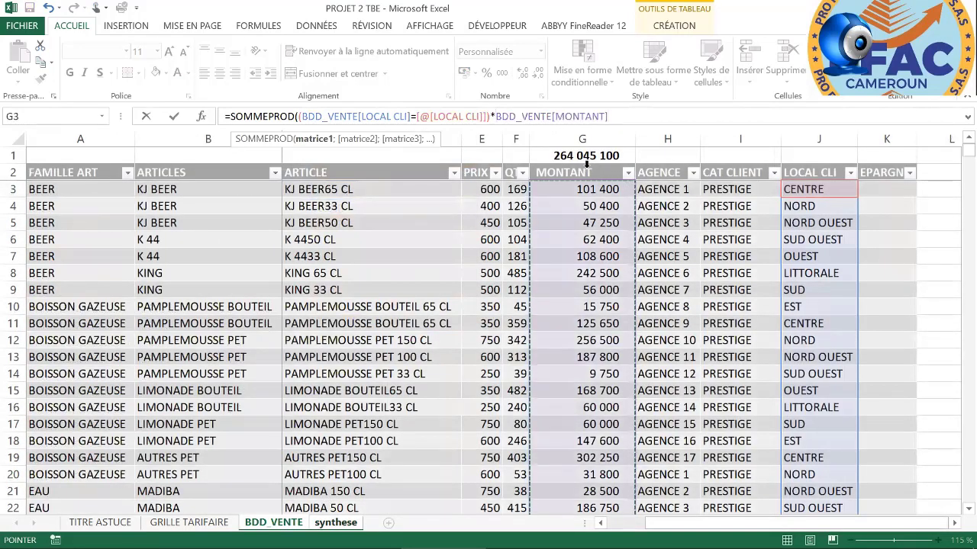
{"action": "type", "text": ")"}
{"action": "left_click", "coordinate": [496, 116]}
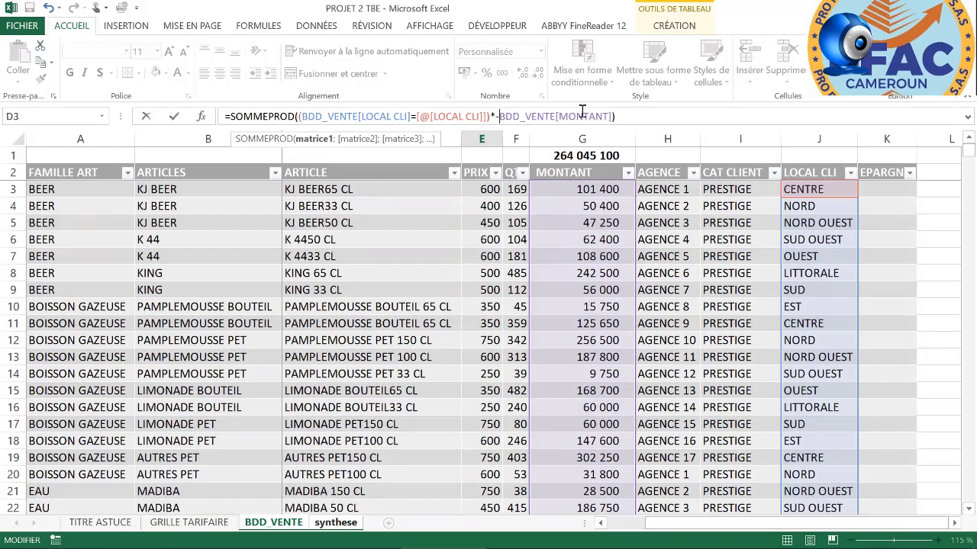
{"action": "type", "text": "("}
{"action": "type", "text": ")"}
{"action": "key", "text": "Return"}
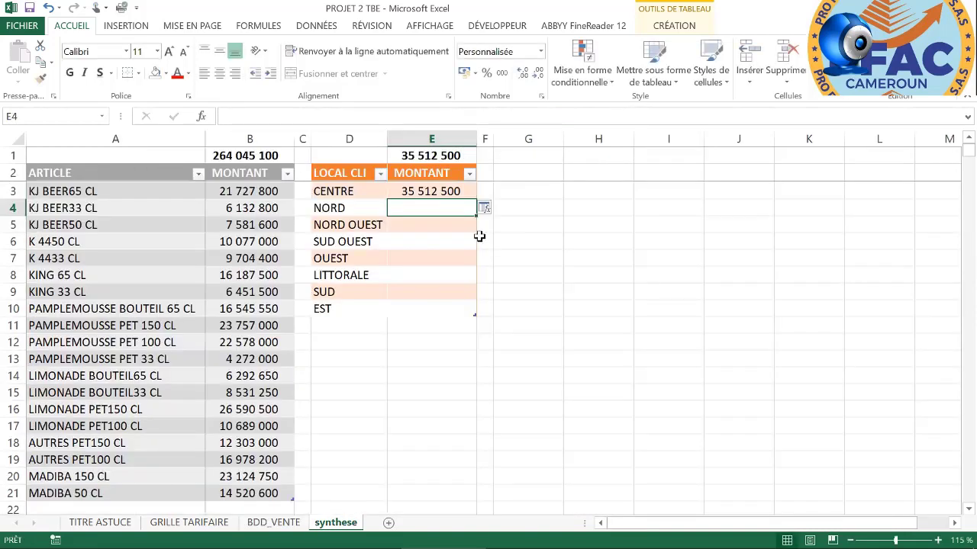
Copy the E3 formula down the MONTANT column to the EST row, and check the subtotal formulas in B1 and E1.
{"action": "left_click", "coordinate": [464, 183]}
{"action": "double_click", "coordinate": [475, 201]}
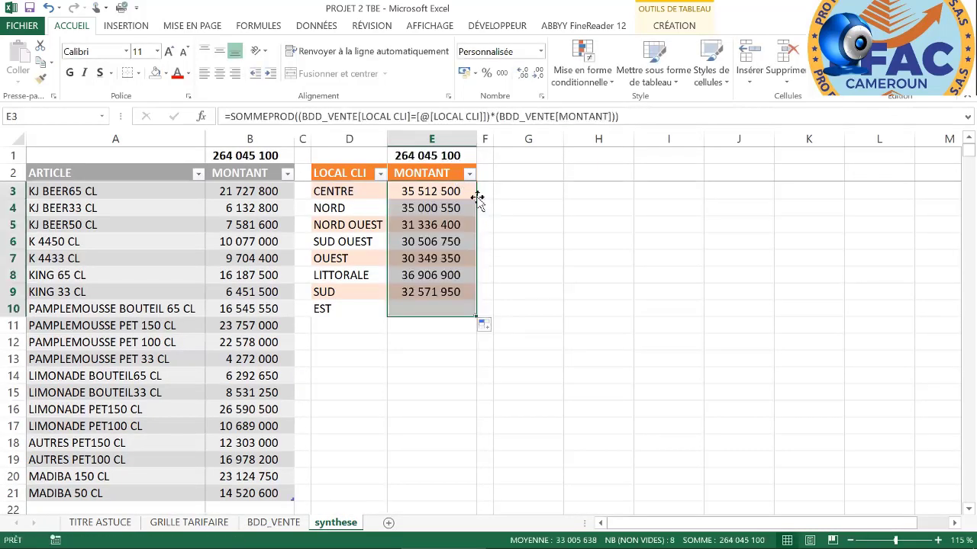
{"action": "left_click", "coordinate": [543, 220]}
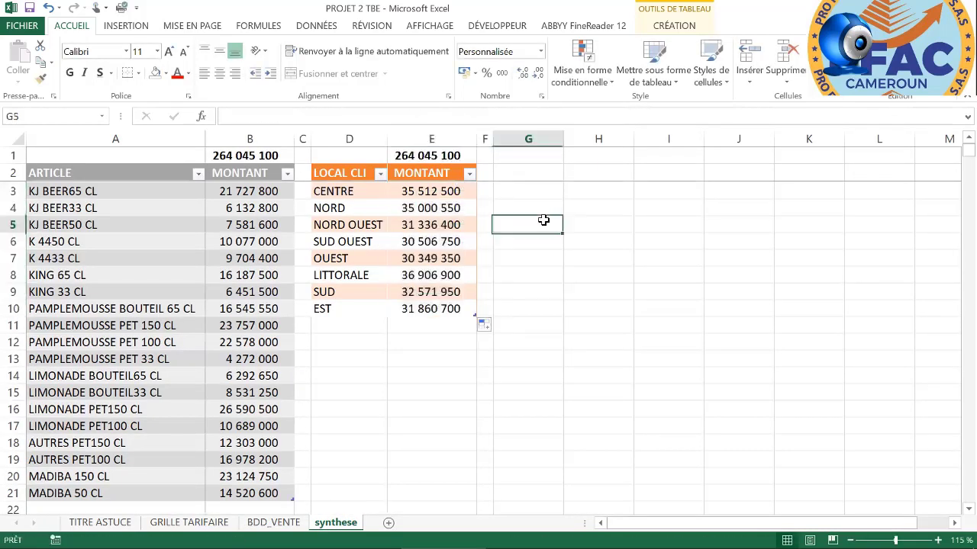
{"action": "left_click", "coordinate": [234, 156]}
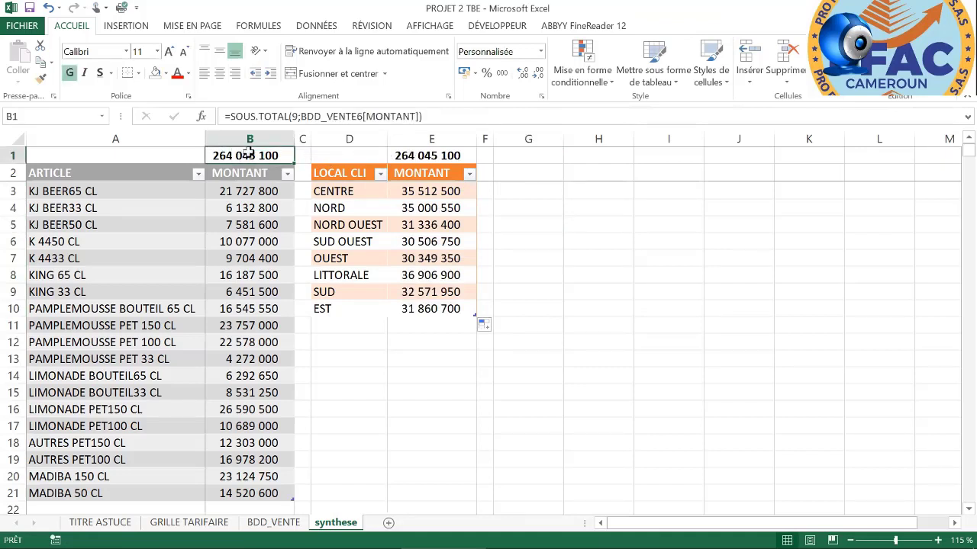
{"action": "left_click", "coordinate": [436, 161]}
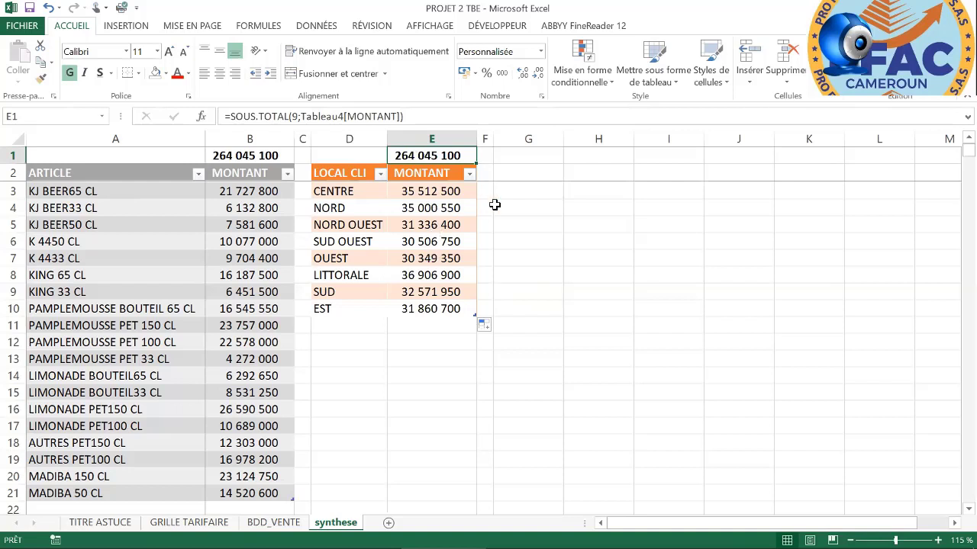
Start another SOMMEPROD formula in the empty cell G3 of the synthese sheet.
{"action": "left_click", "coordinate": [531, 192]}
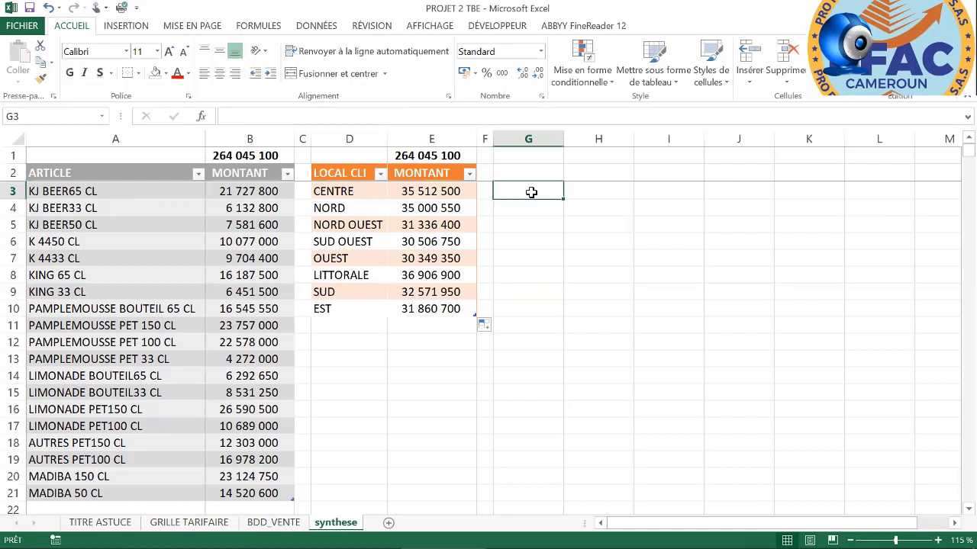
{"action": "type", "text": "="}
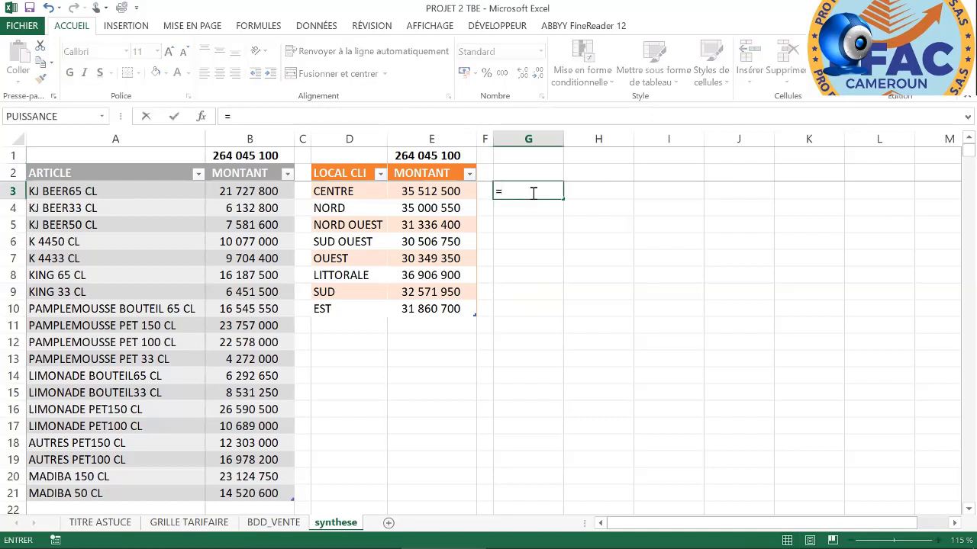
{"action": "type", "text": "somme"}
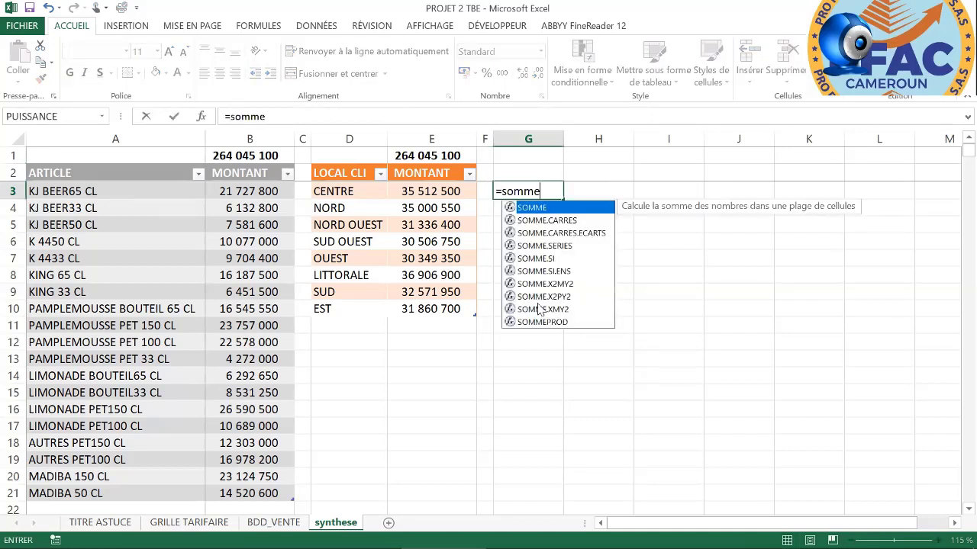
{"action": "left_click", "coordinate": [551, 324]}
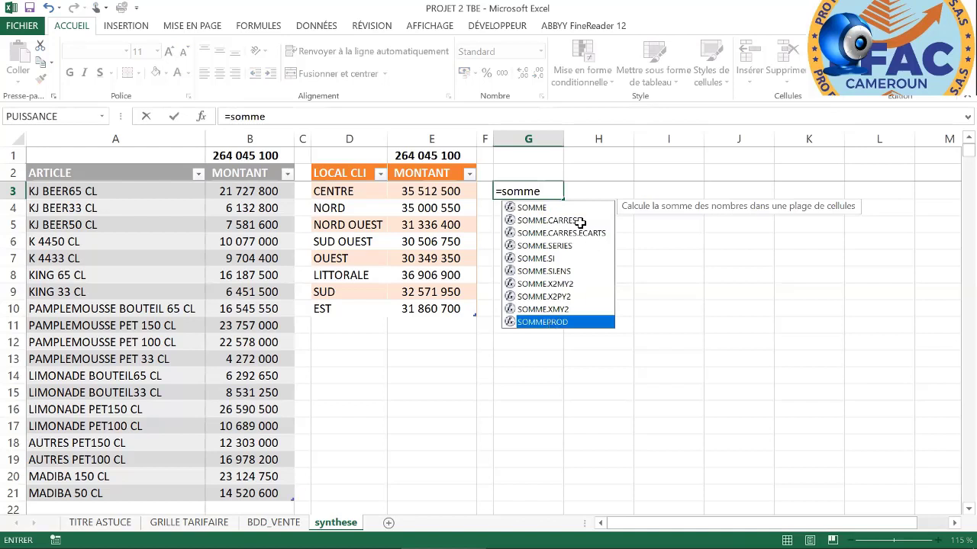
{"action": "key", "text": "Tab"}
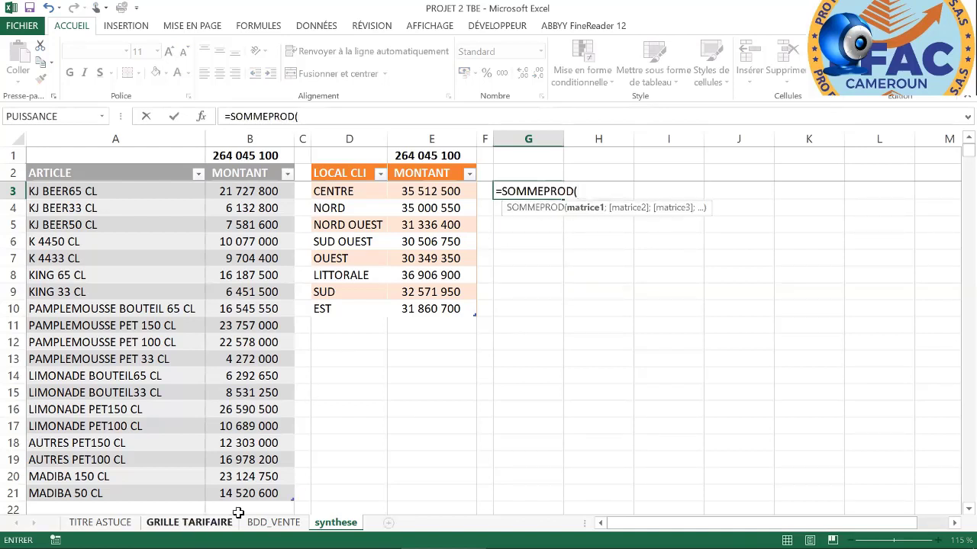
{"action": "left_click", "coordinate": [273, 522]}
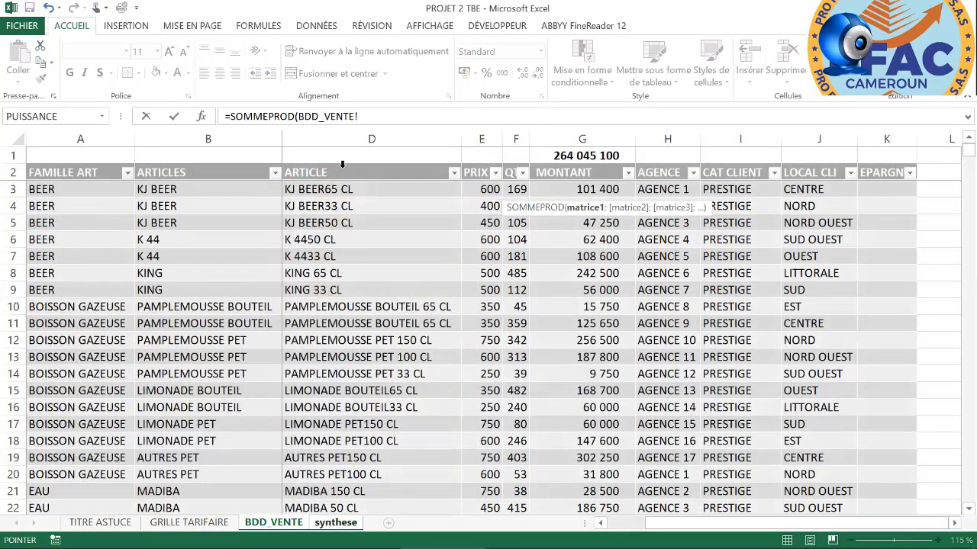
{"action": "left_click", "coordinate": [343, 164]}
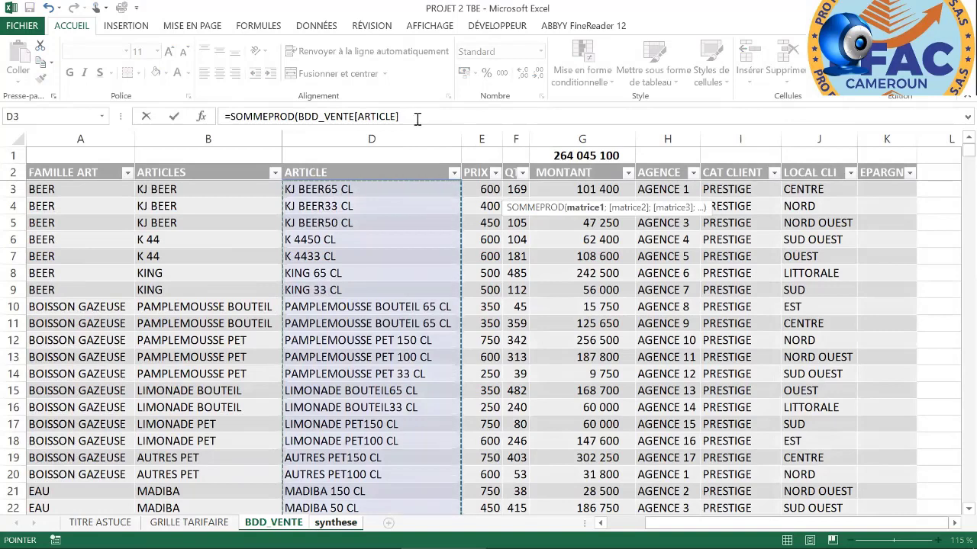
{"action": "type", "text": "="}
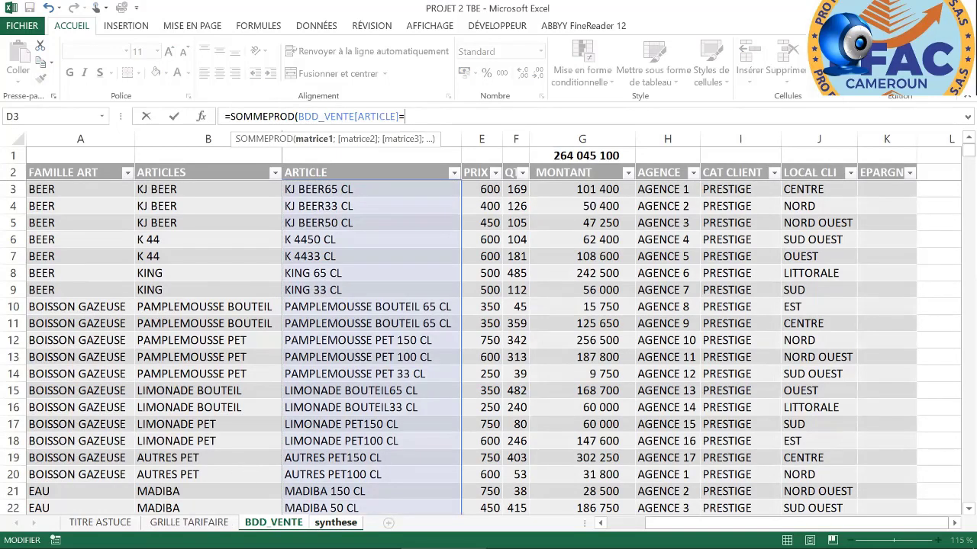
{"action": "left_click", "coordinate": [335, 522]}
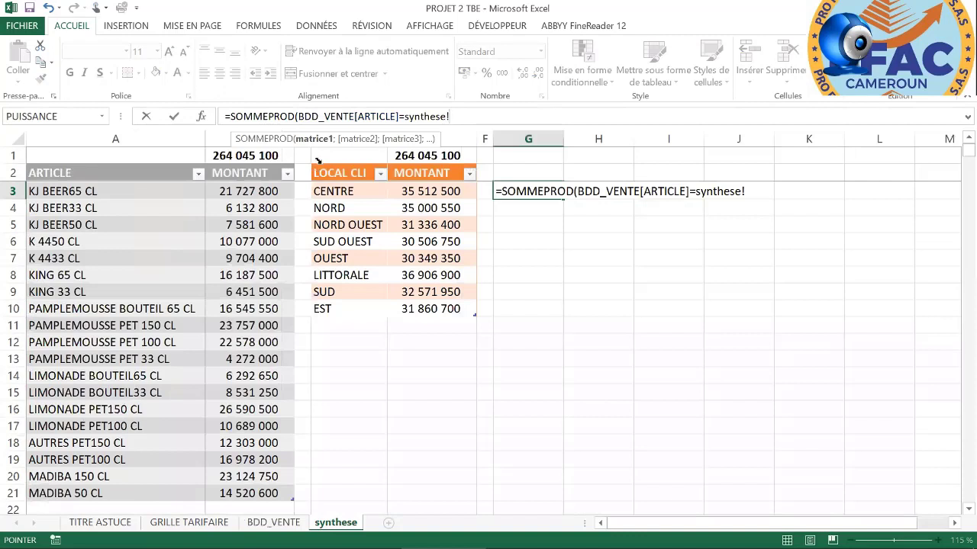
{"action": "left_click", "coordinate": [86, 191]}
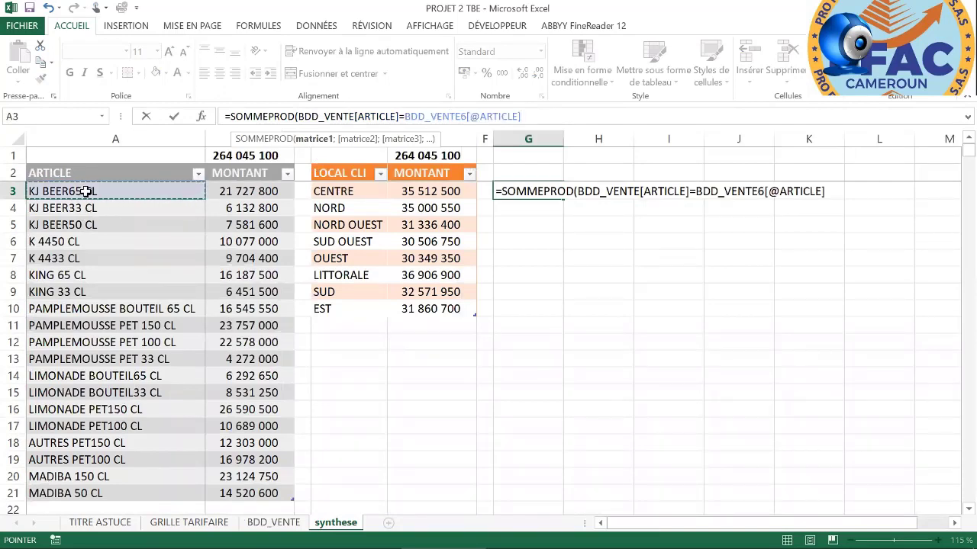
{"action": "type", "text": ")"}
{"action": "left_click", "coordinate": [300, 115]}
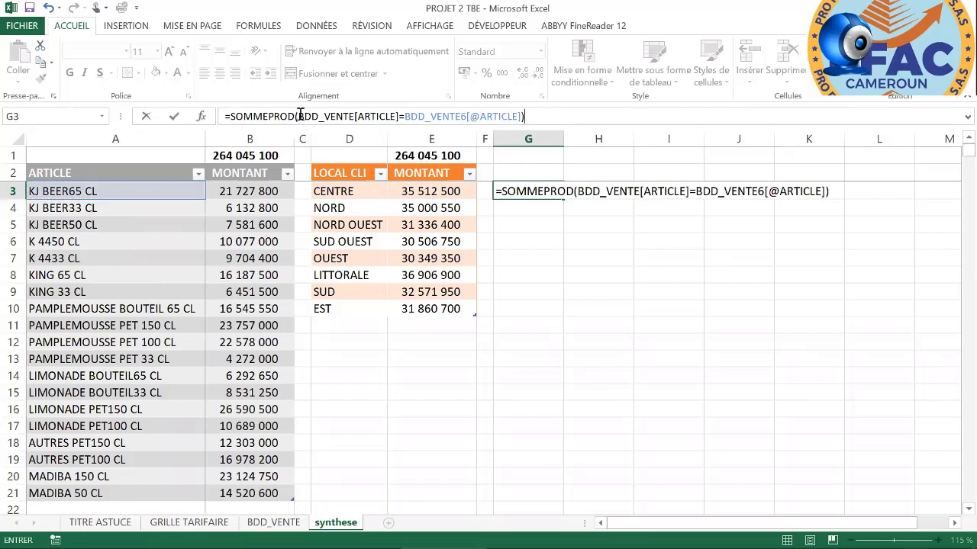
{"action": "type", "text": "("}
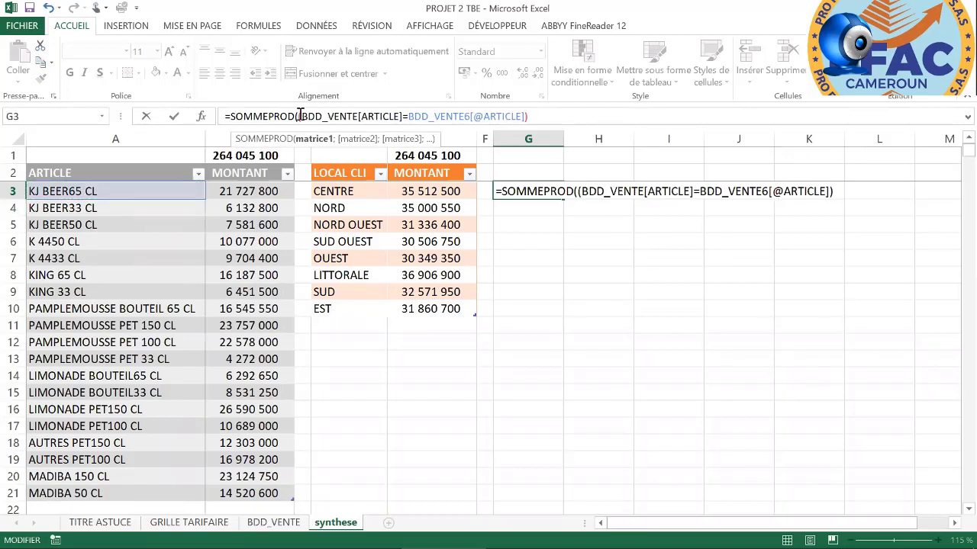
{"action": "left_click", "coordinate": [536, 116]}
Multiply by a second parenthesised condition, (BDD_VENTE[LOCAL CLI]=Tableau4[@[LOCAL CLI]]), comparing the sales table's locality column with D3.
{"action": "type", "text": "*"}
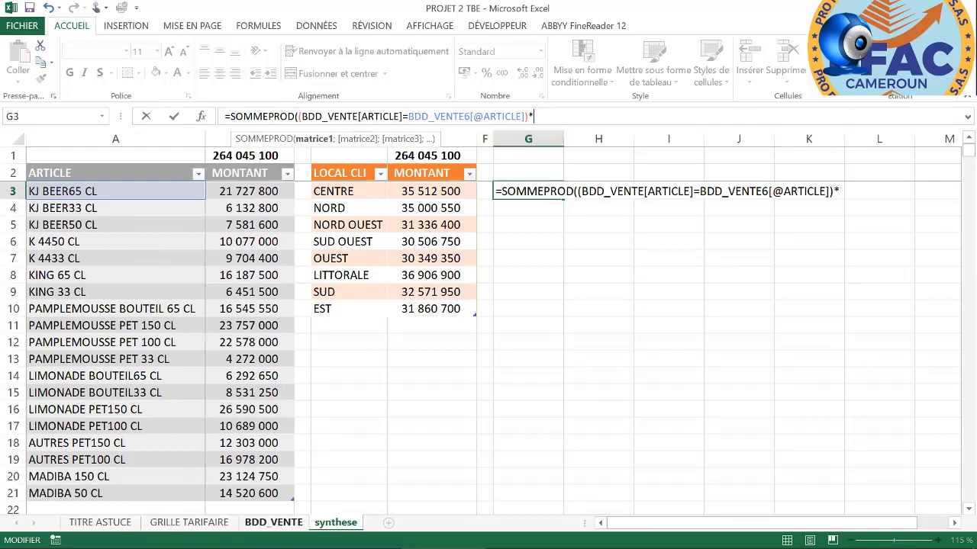
{"action": "left_click", "coordinate": [273, 523]}
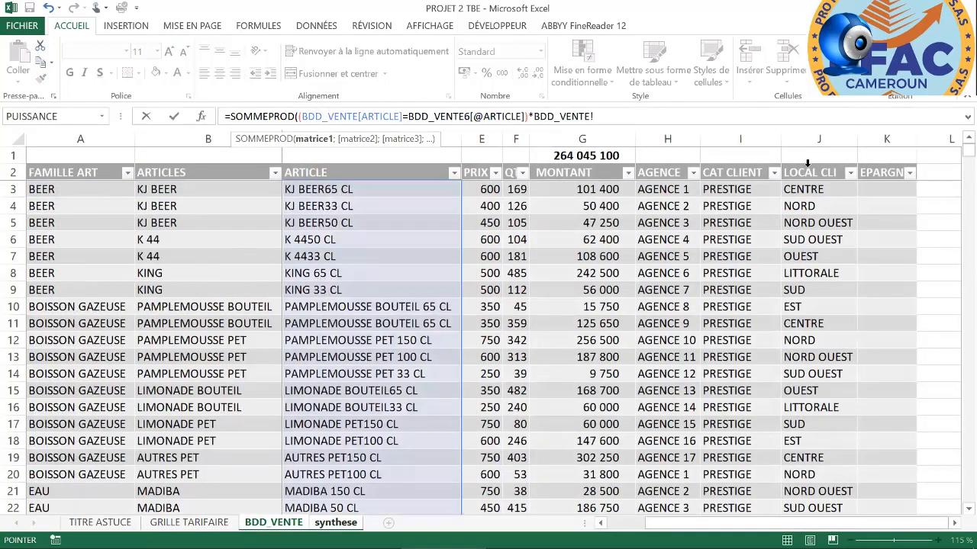
{"action": "left_click", "coordinate": [807, 162]}
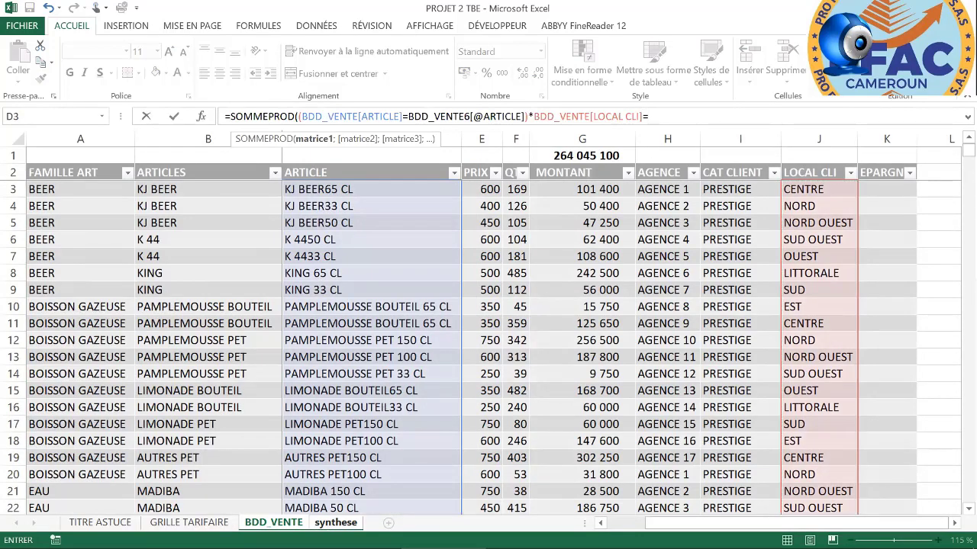
{"action": "left_click", "coordinate": [336, 522]}
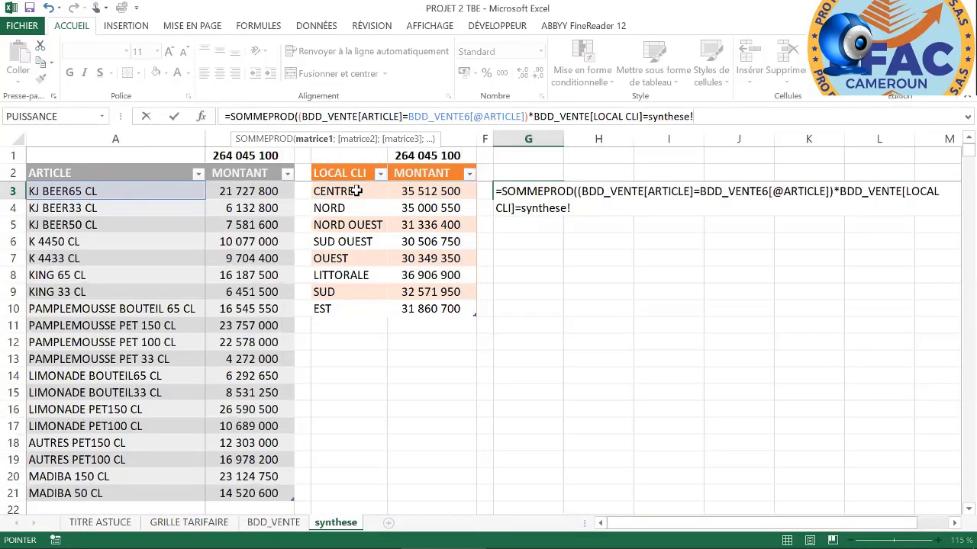
{"action": "left_click", "coordinate": [356, 190]}
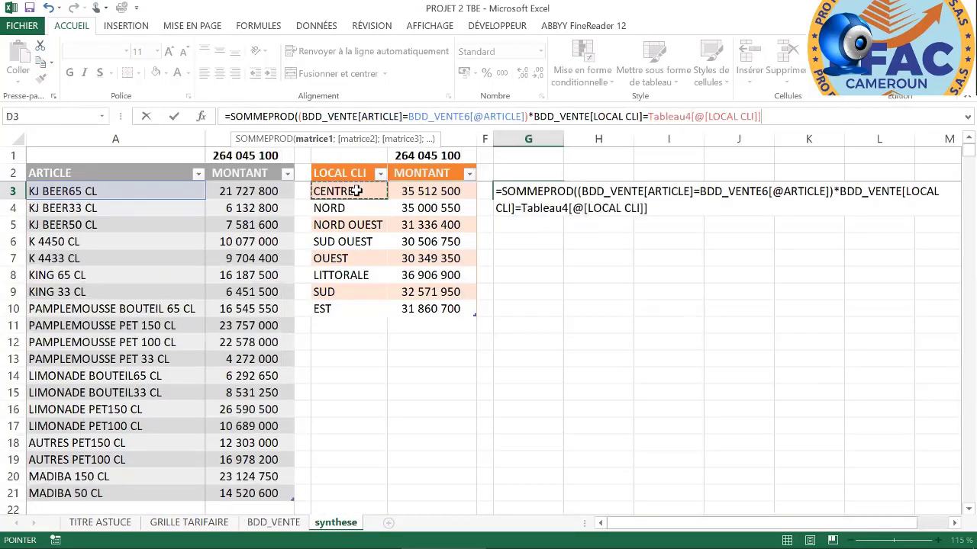
{"action": "type", "text": ")"}
{"action": "left_click", "coordinate": [535, 116]}
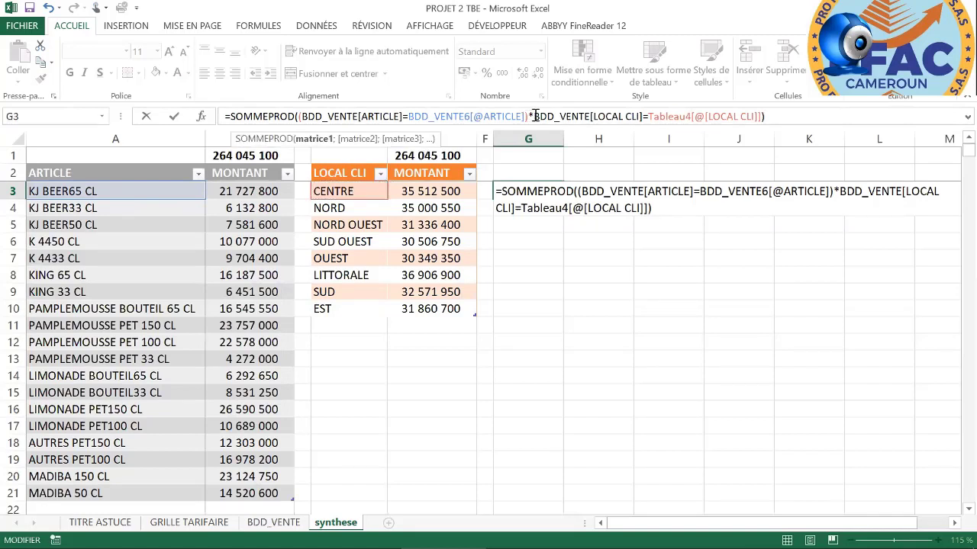
{"action": "type", "text": "("}
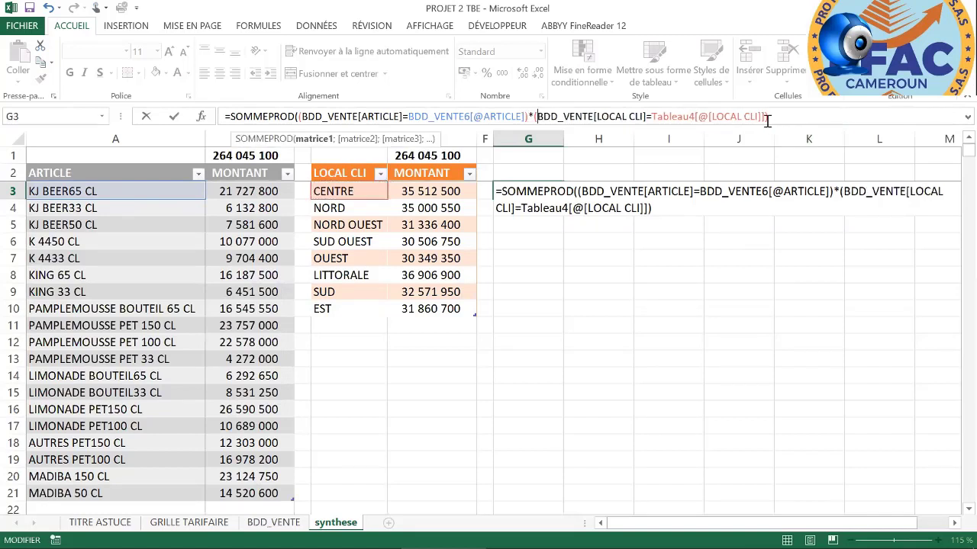
Multiply both conditions by (BDD_VENTE[MONTANT]), close the SOMMEPROD formula and enter it in G3.
{"action": "type", "text": "*"}
{"action": "left_click", "coordinate": [278, 515]}
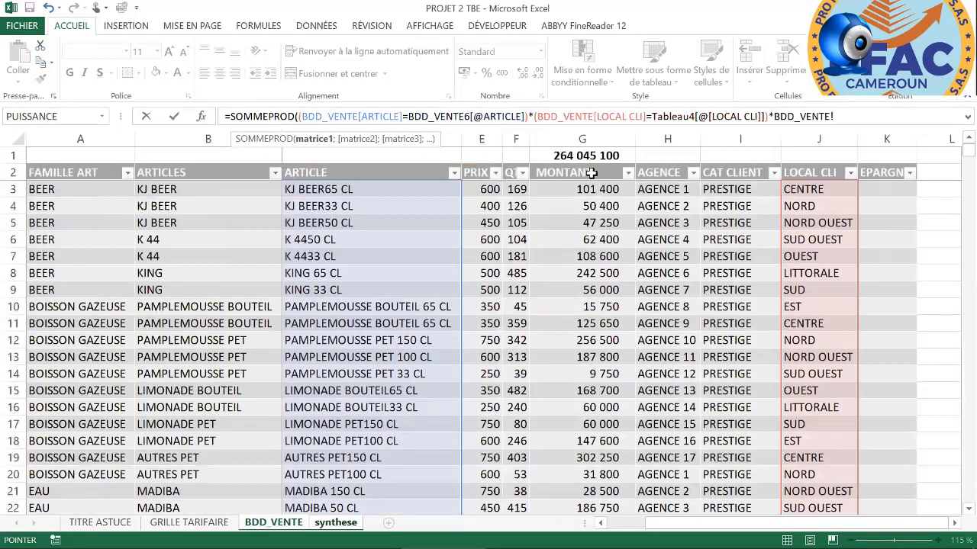
{"action": "left_click", "coordinate": [586, 160]}
{"action": "left_click", "coordinate": [775, 116]}
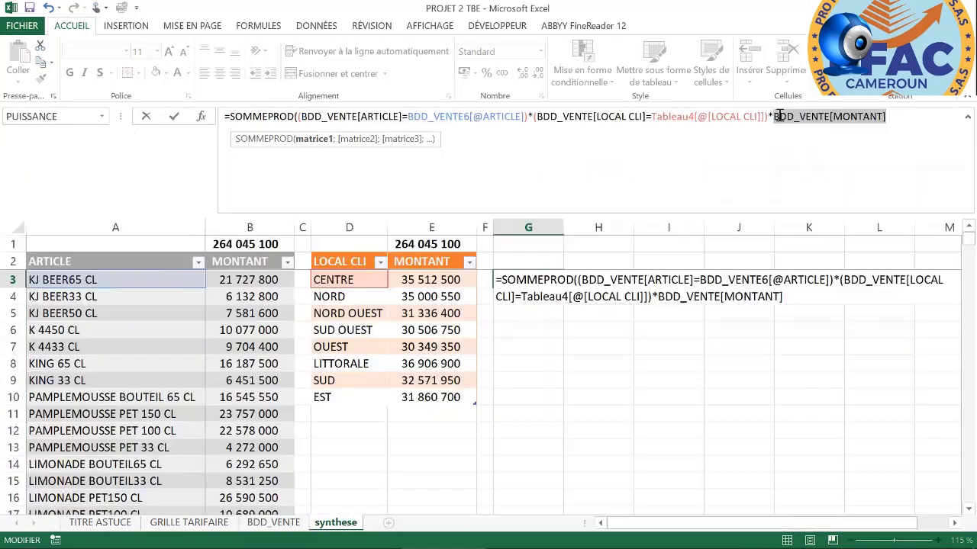
{"action": "type", "text": "("}
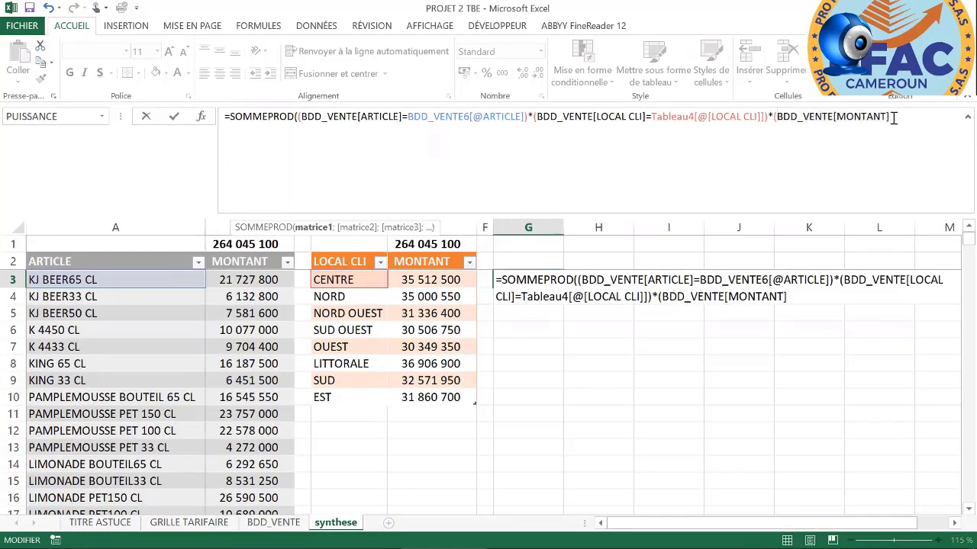
{"action": "type", "text": "))"}
{"action": "key", "text": "Return"}
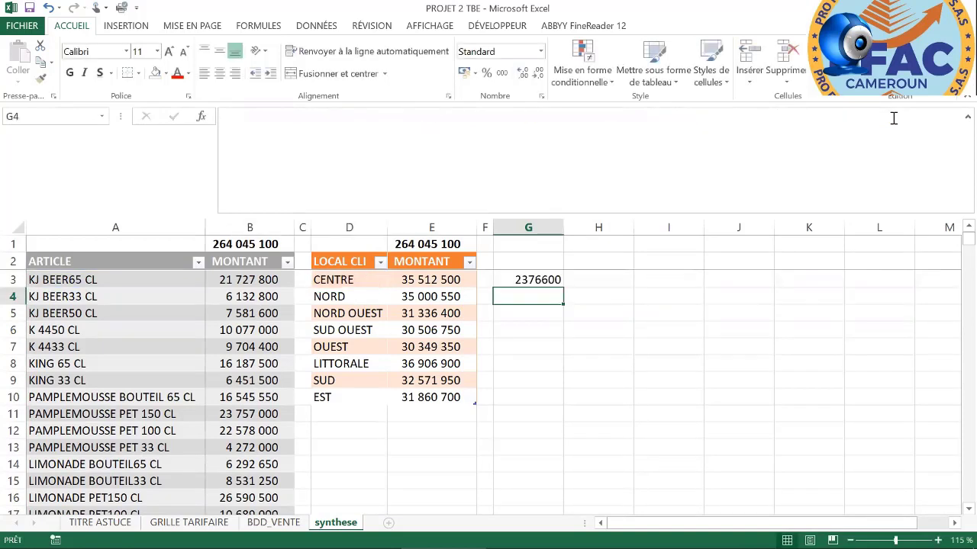
Collapse the expanded formula bar and format G3 with a thousands separator, no decimals and bold text.
{"action": "left_click", "coordinate": [535, 279]}
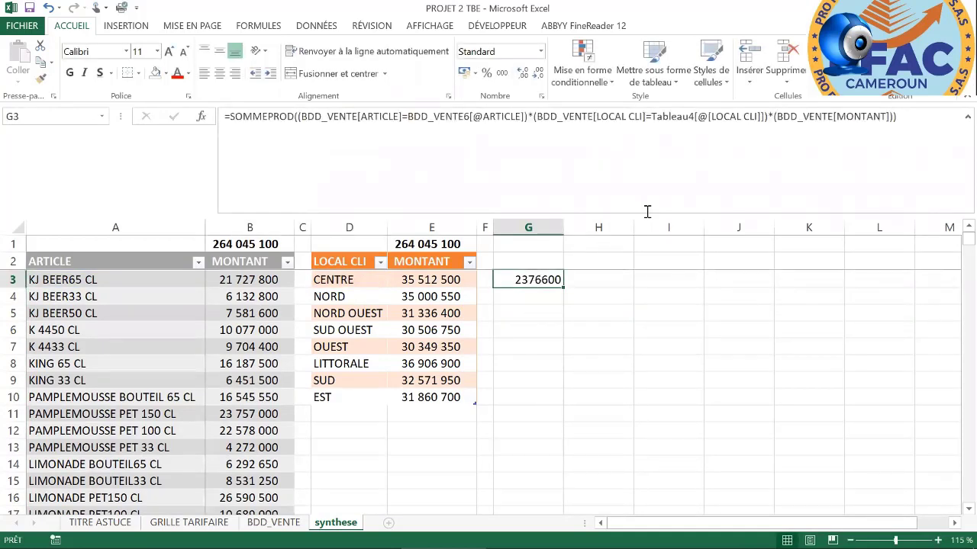
{"action": "left_click_drag", "start_coordinate": [661, 136], "coordinate": [664, 113]}
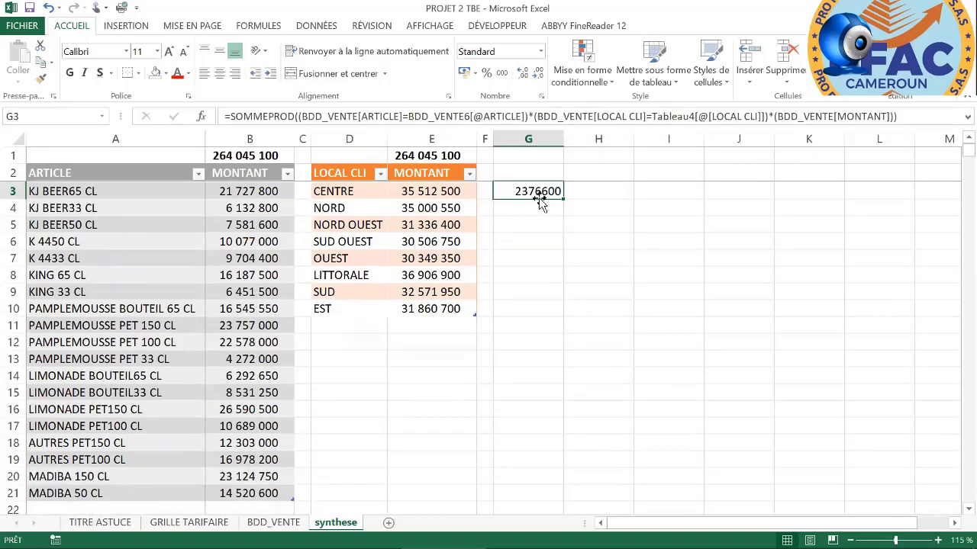
{"action": "left_click", "coordinate": [501, 72]}
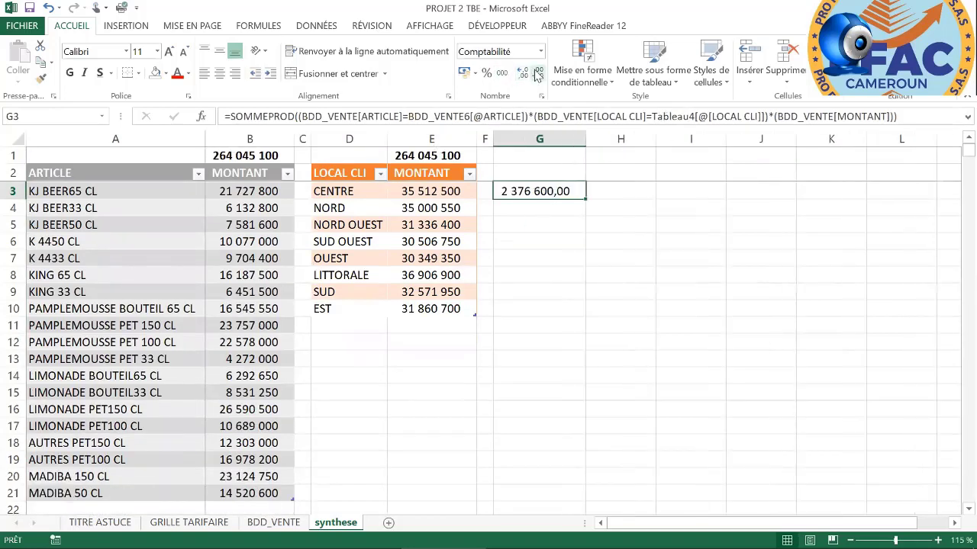
{"action": "left_click", "coordinate": [539, 72]}
{"action": "left_click", "coordinate": [538, 72]}
{"action": "left_click", "coordinate": [549, 206]}
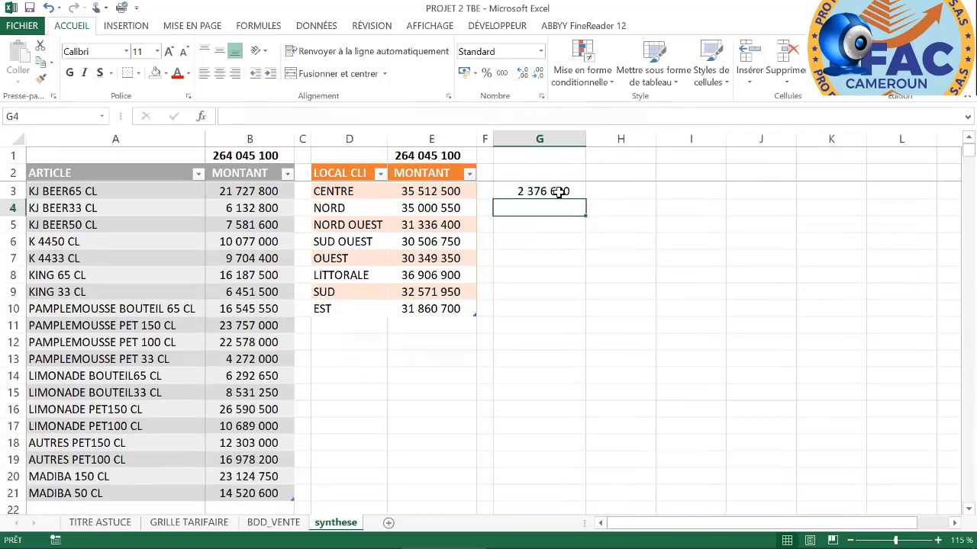
{"action": "left_click", "coordinate": [560, 192]}
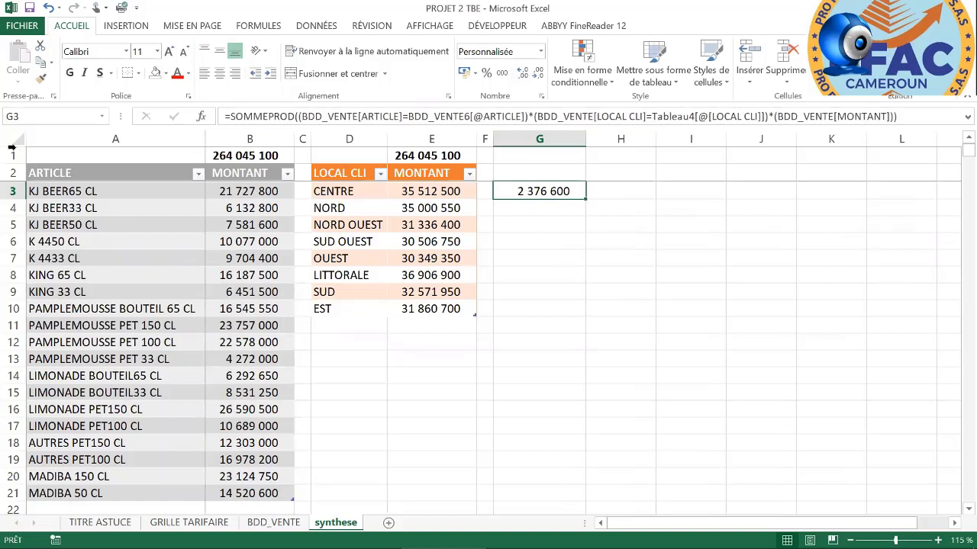
{"action": "left_click", "coordinate": [417, 191]}
{"action": "left_click", "coordinate": [522, 191]}
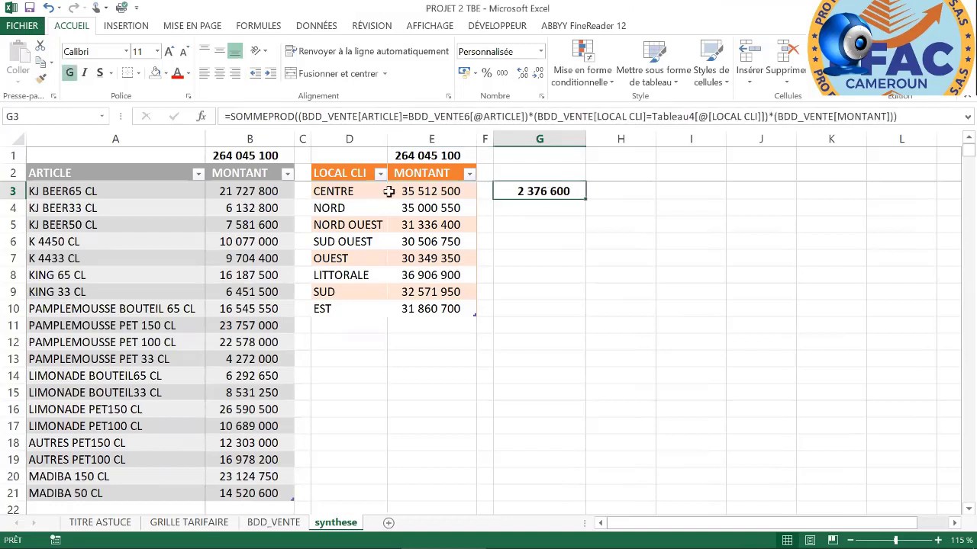
Filter the ARTICLE column of the BDD_VENTE table to show only KJ BEER65 CL.
{"action": "left_click", "coordinate": [426, 192]}
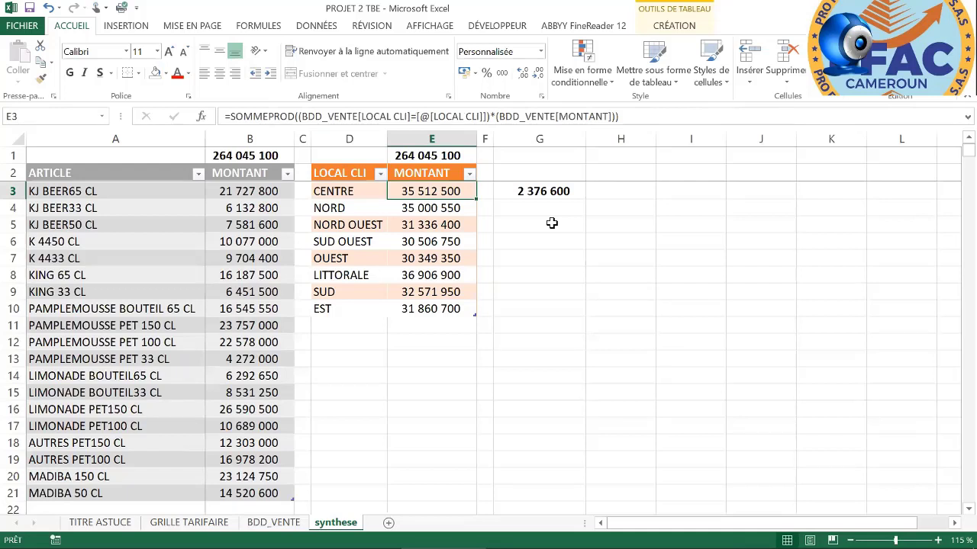
{"action": "left_click", "coordinate": [197, 510]}
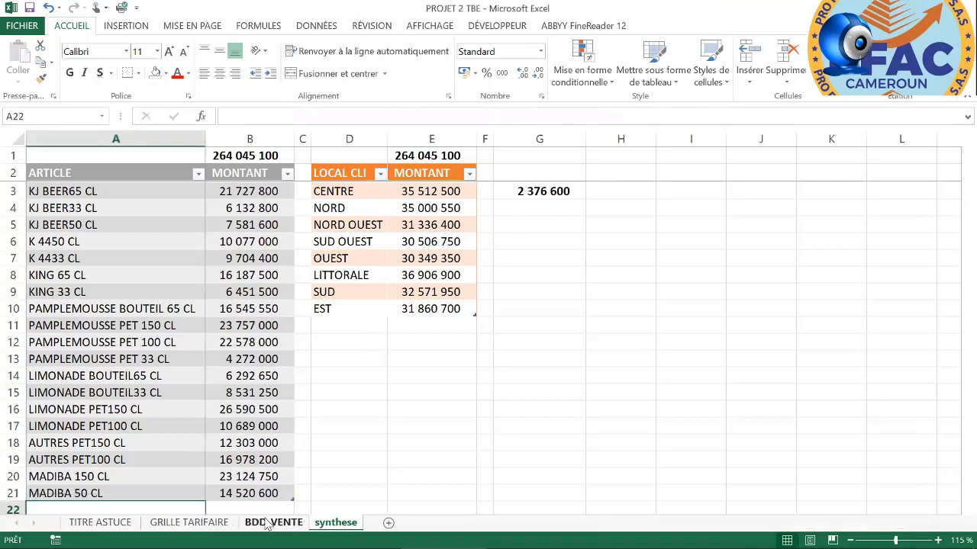
{"action": "left_click", "coordinate": [271, 523]}
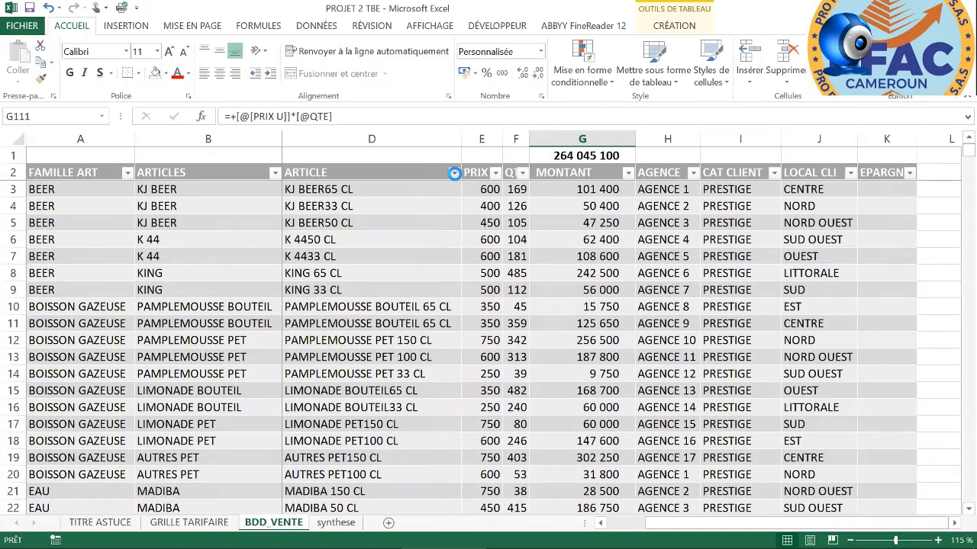
{"action": "left_click", "coordinate": [454, 174]}
{"action": "left_click", "coordinate": [453, 175]}
{"action": "left_click", "coordinate": [453, 174]}
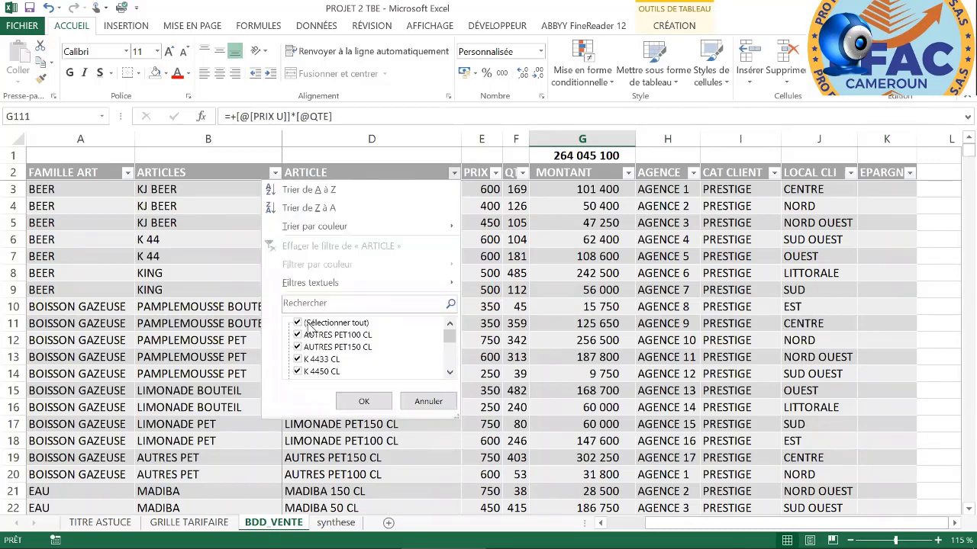
{"action": "left_click", "coordinate": [299, 324]}
{"action": "mouse_move", "coordinate": [449, 338]}
{"action": "left_mouse_down"}
{"action": "mouse_move", "coordinate": [448, 353]}
{"action": "mouse_move", "coordinate": [456, 341]}
{"action": "left_mouse_up"}
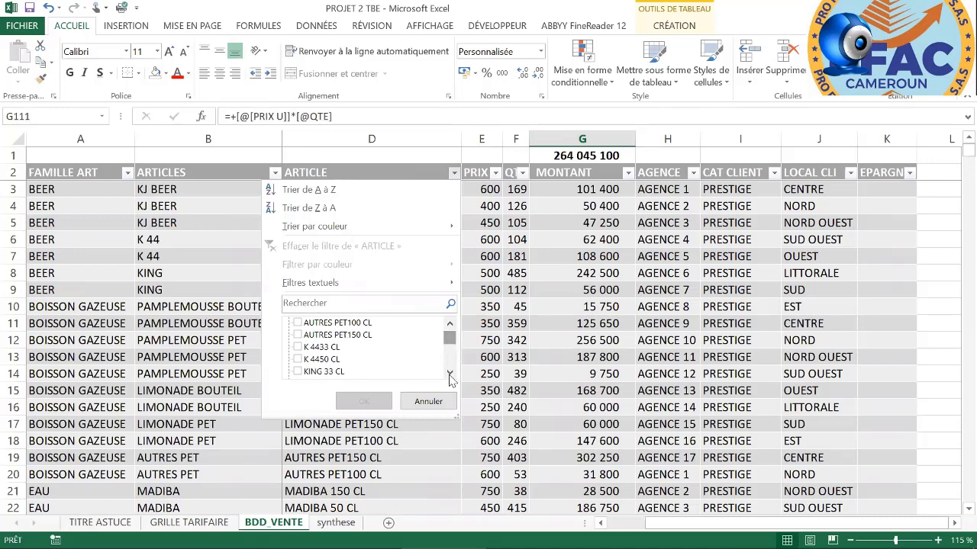
{"action": "left_click", "coordinate": [450, 372]}
{"action": "left_click", "coordinate": [449, 372]}
{"action": "left_click", "coordinate": [449, 372]}
{"action": "left_click", "coordinate": [449, 372]}
{"action": "left_click", "coordinate": [449, 372]}
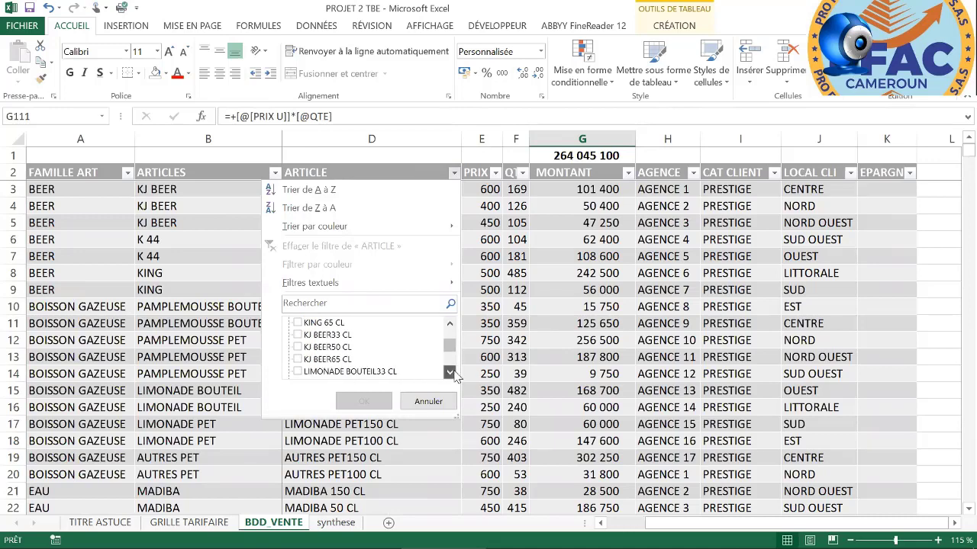
{"action": "left_click", "coordinate": [308, 360]}
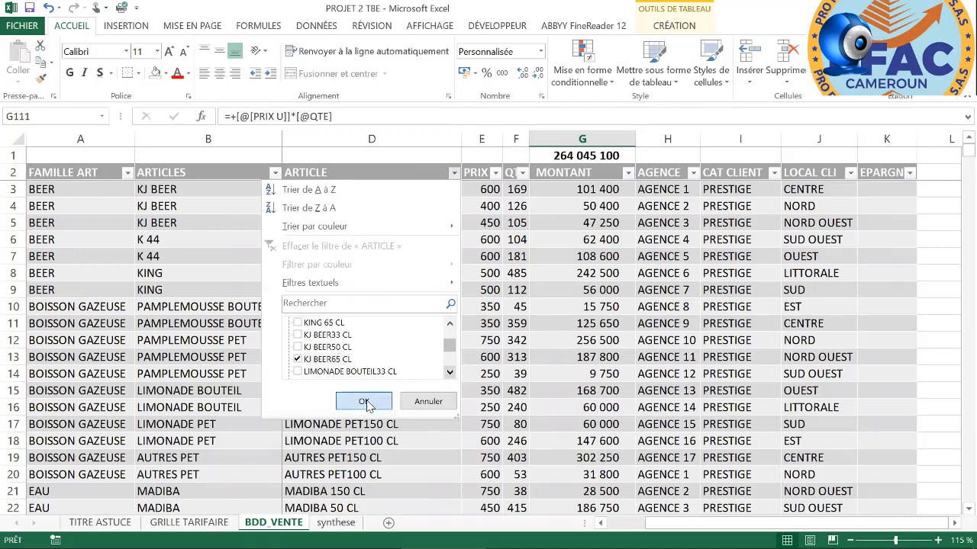
{"action": "left_click", "coordinate": [364, 402]}
Filter the LOCAL CLI column to CENTRE only and check the MONTANT subtotal in G1.
{"action": "left_click", "coordinate": [852, 173]}
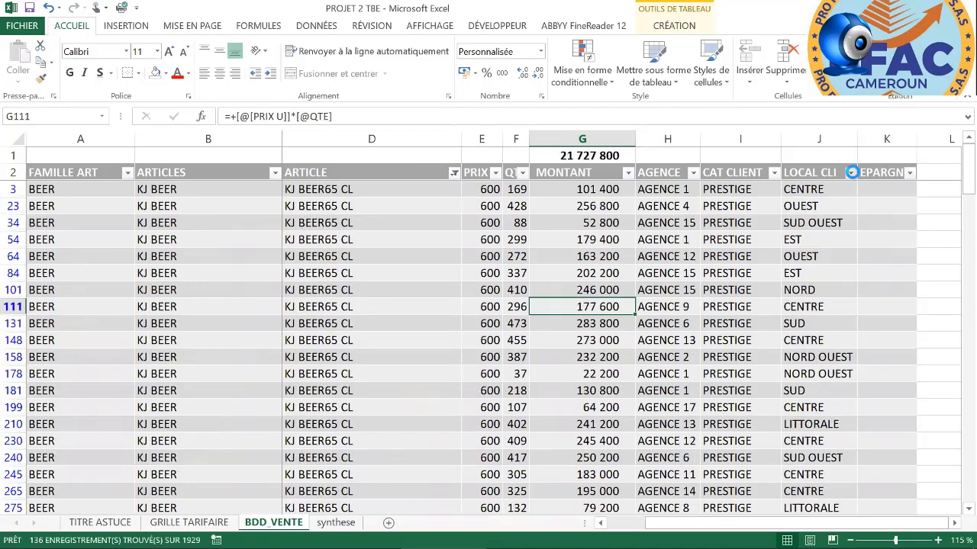
{"action": "left_click", "coordinate": [705, 324]}
{"action": "left_click", "coordinate": [720, 325]}
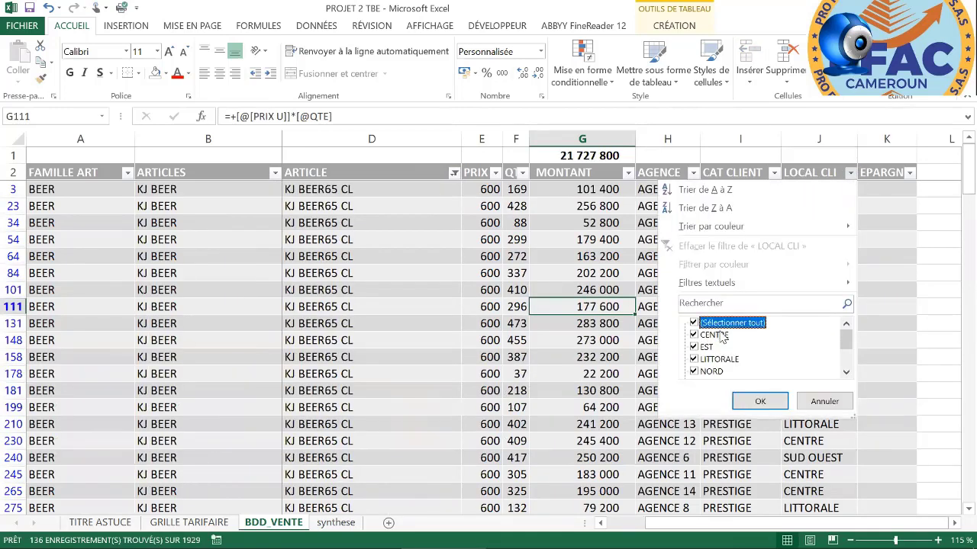
{"action": "left_click", "coordinate": [719, 336]}
{"action": "left_click", "coordinate": [710, 322]}
{"action": "left_click", "coordinate": [706, 323]}
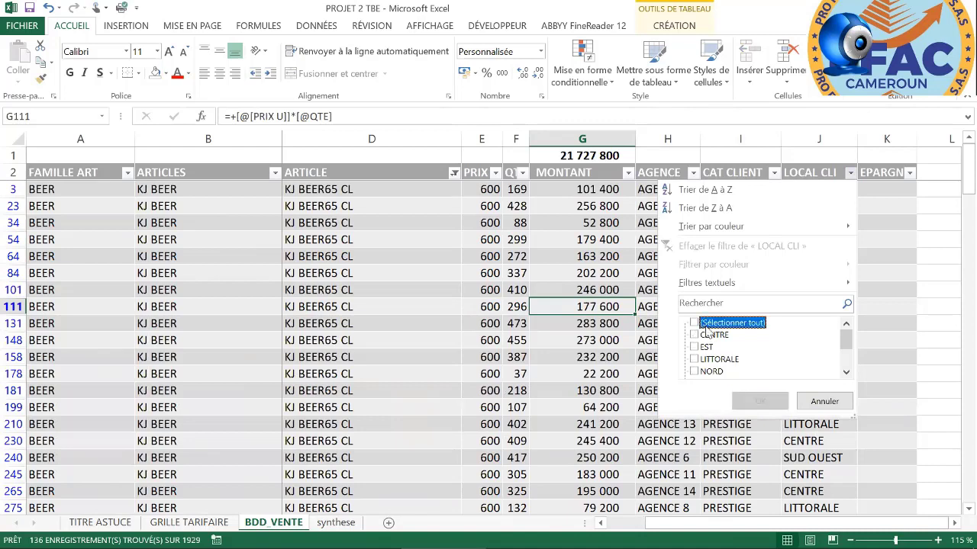
{"action": "left_click", "coordinate": [713, 335]}
{"action": "left_click", "coordinate": [756, 402]}
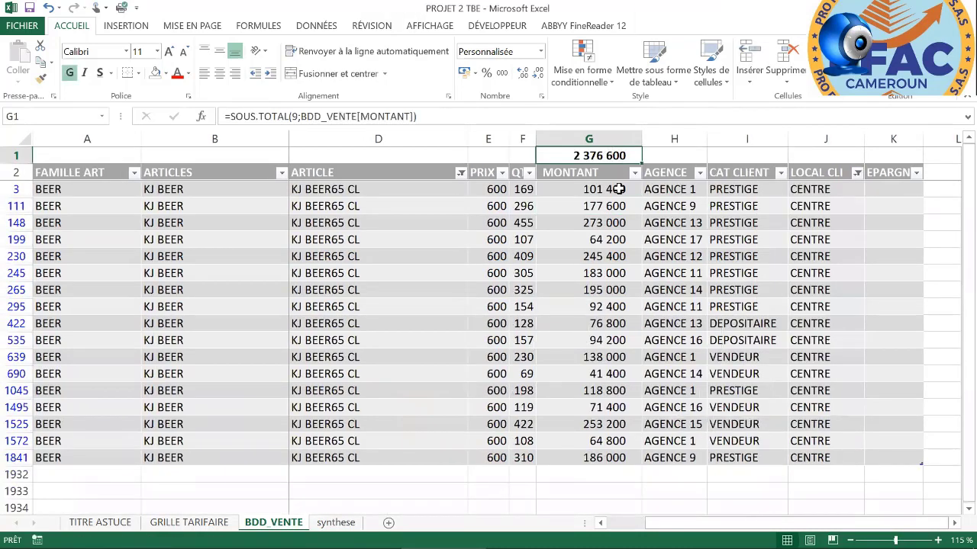
Clear the ARTICLE and LOCAL CLI filters on the sales table and return to the synthese sheet.
{"action": "left_click", "coordinate": [460, 173]}
{"action": "left_click", "coordinate": [304, 322]}
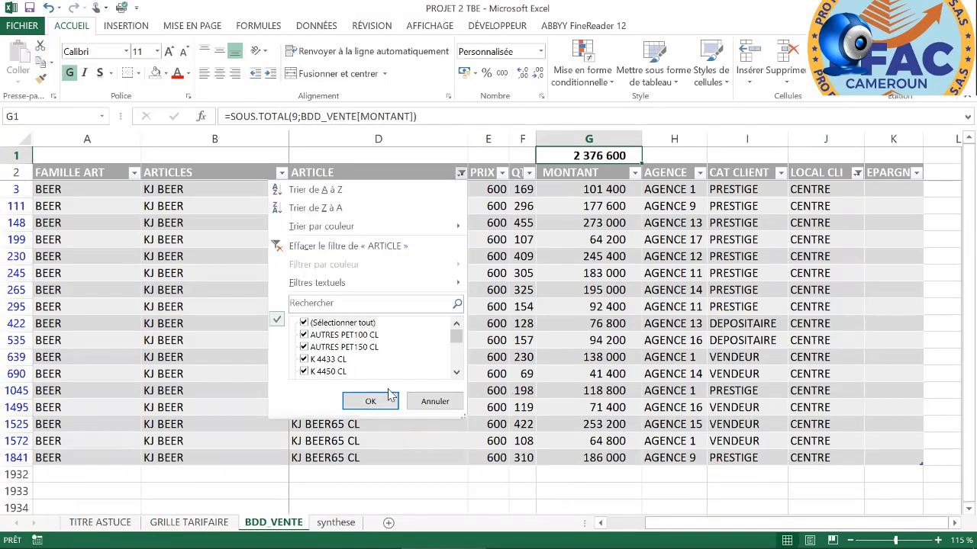
{"action": "key", "text": "Return"}
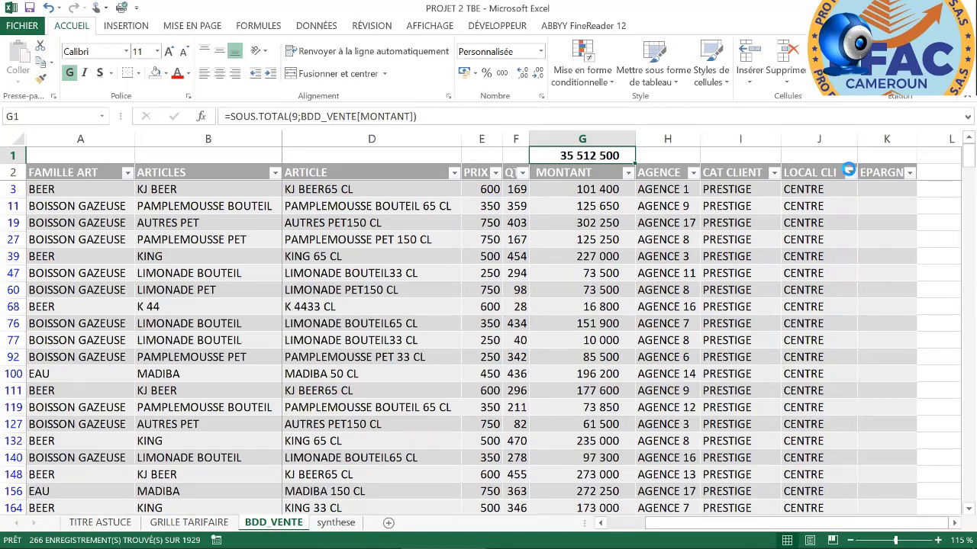
{"action": "left_click", "coordinate": [850, 172]}
{"action": "left_click", "coordinate": [811, 174]}
{"action": "left_click", "coordinate": [339, 522]}
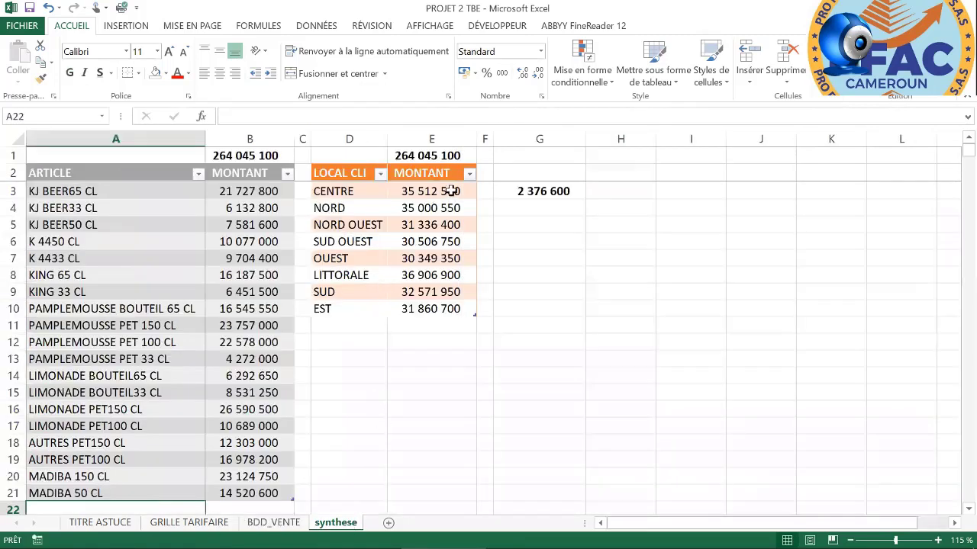